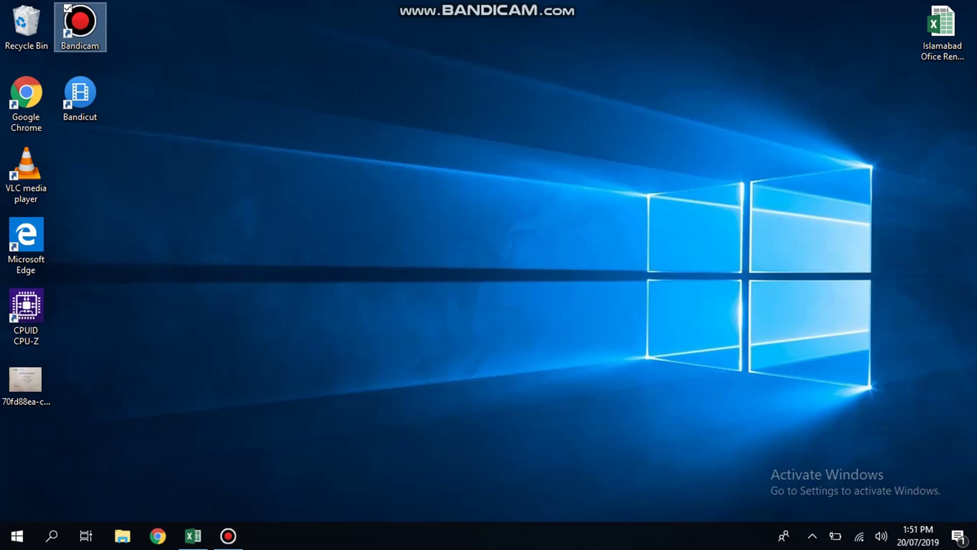
# - Restore Excel from the taskbar and create a new Blank workbook from the start page
pyautogui.click(193, 535)
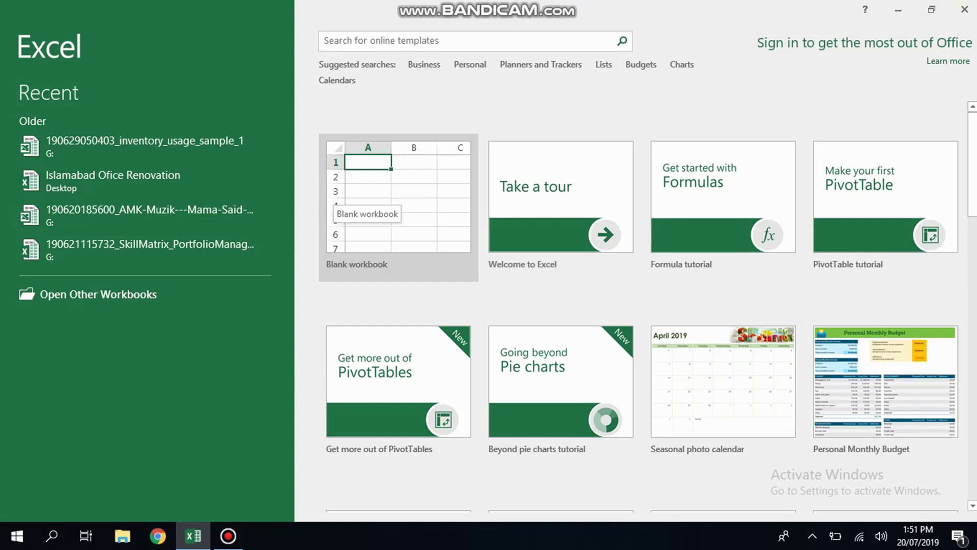
pyautogui.click(398, 207)
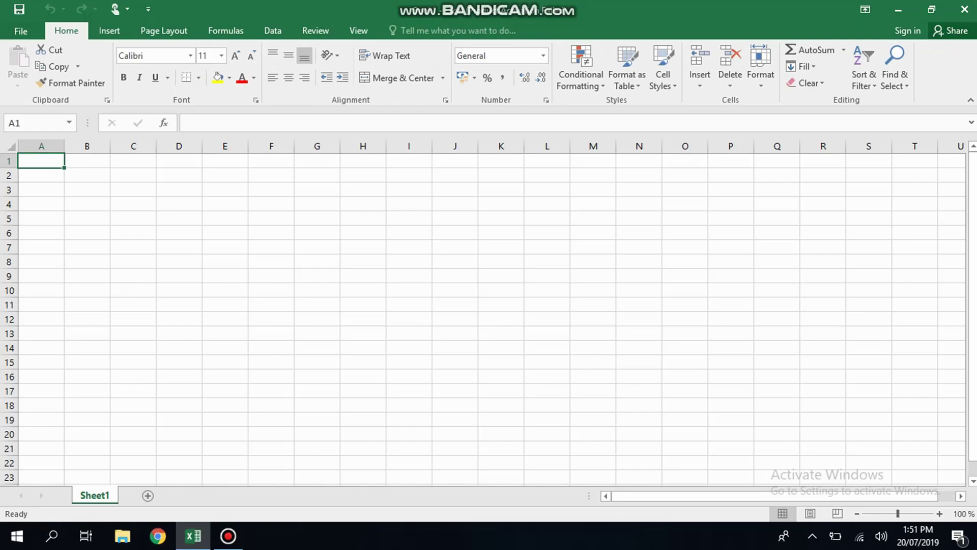
pyautogui.press('Down')
pyautogui.press('Down')
pyautogui.press('Right')
pyautogui.press('Right')
pyautogui.press('Right')
pyautogui.press('Right')
pyautogui.press('Left')
pyautogui.press('Left')
pyautogui.press('Right')
pyautogui.press('Right')
pyautogui.press('Right')
pyautogui.press('Right')
pyautogui.press('Right')
pyautogui.press('Right')
pyautogui.press('Down')
pyautogui.press('Down')
pyautogui.press('Left')
pyautogui.press('Left')
pyautogui.press('Left')
pyautogui.press('Left')
pyautogui.press('Left')
pyautogui.press('Left')
pyautogui.press('Left')
pyautogui.press('Up')
pyautogui.press('Up')
pyautogui.press('Left')
pyautogui.press('Up')
pyautogui.press('Up')
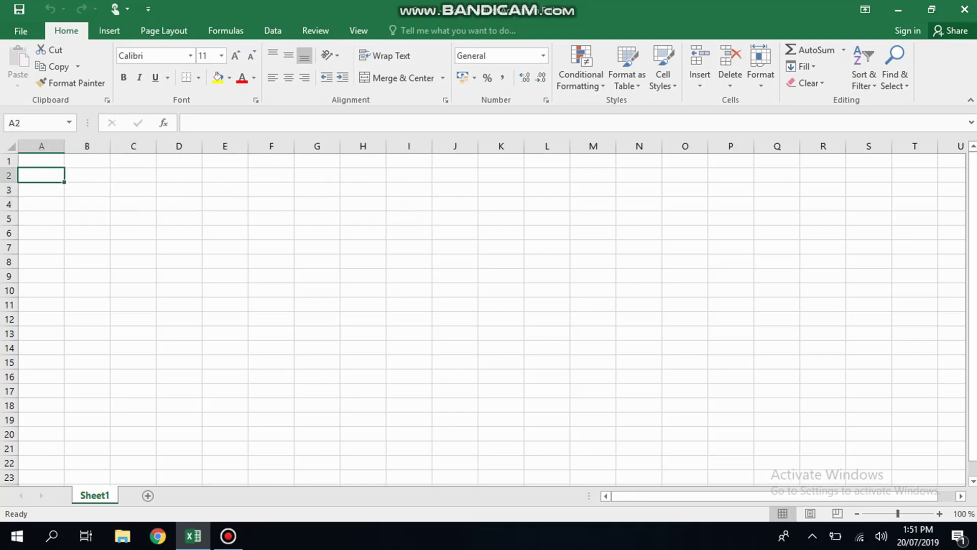
pyautogui.press('Right')
pyautogui.press('Left')
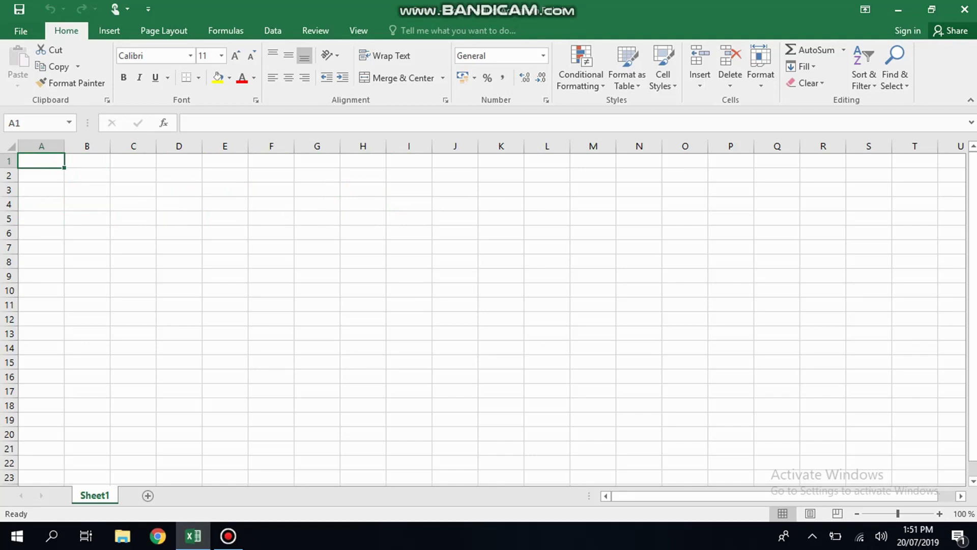
pyautogui.click(109, 30)
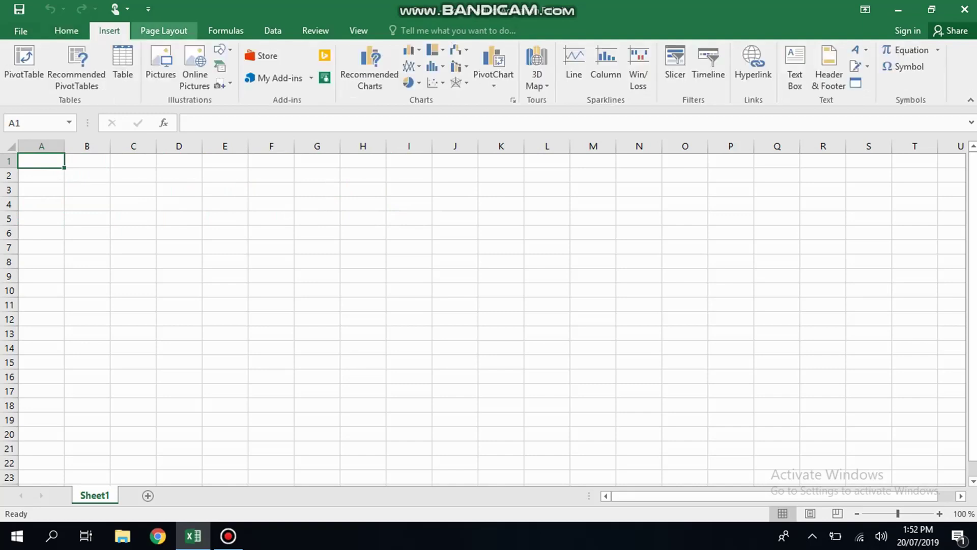
pyautogui.click(164, 30)
pyautogui.click(225, 30)
pyautogui.click(66, 30)
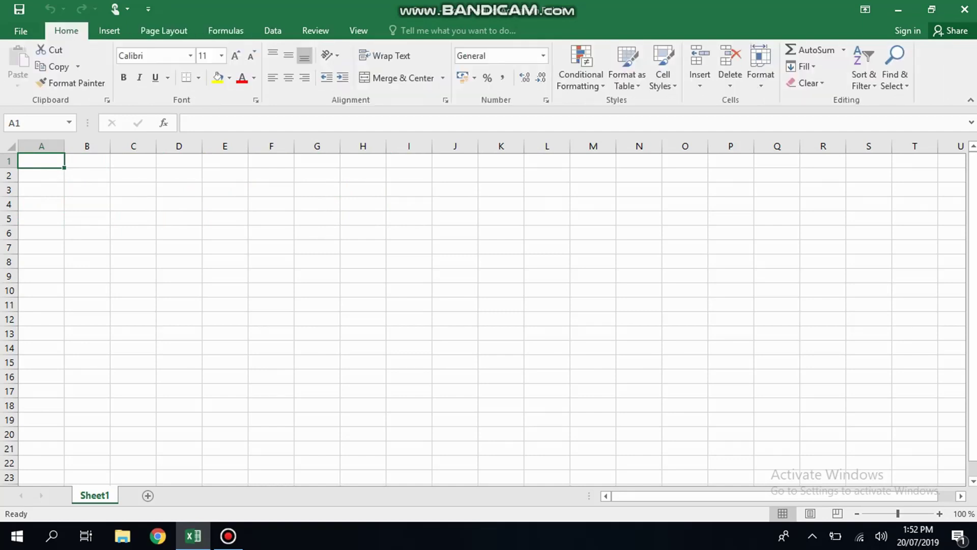
pyautogui.click(110, 31)
pyautogui.click(164, 30)
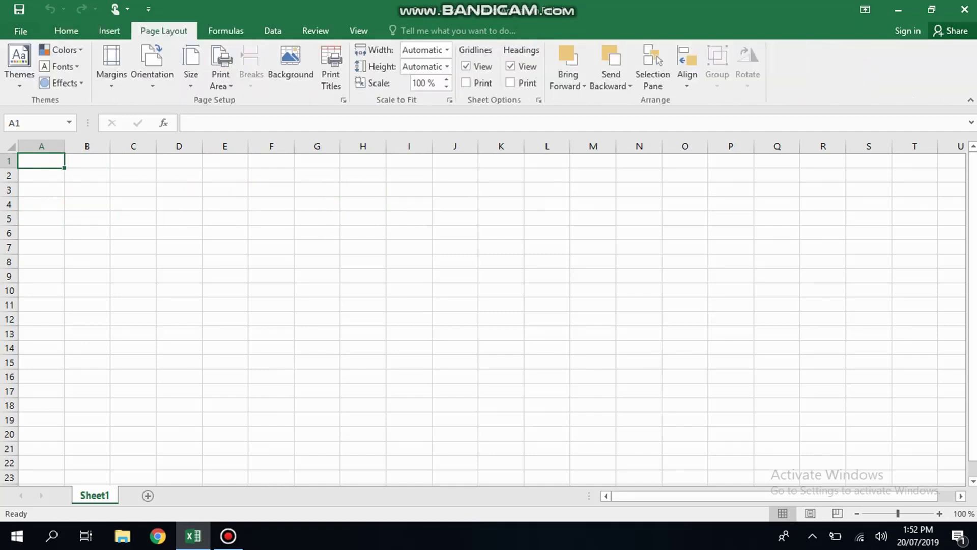
pyautogui.click(225, 31)
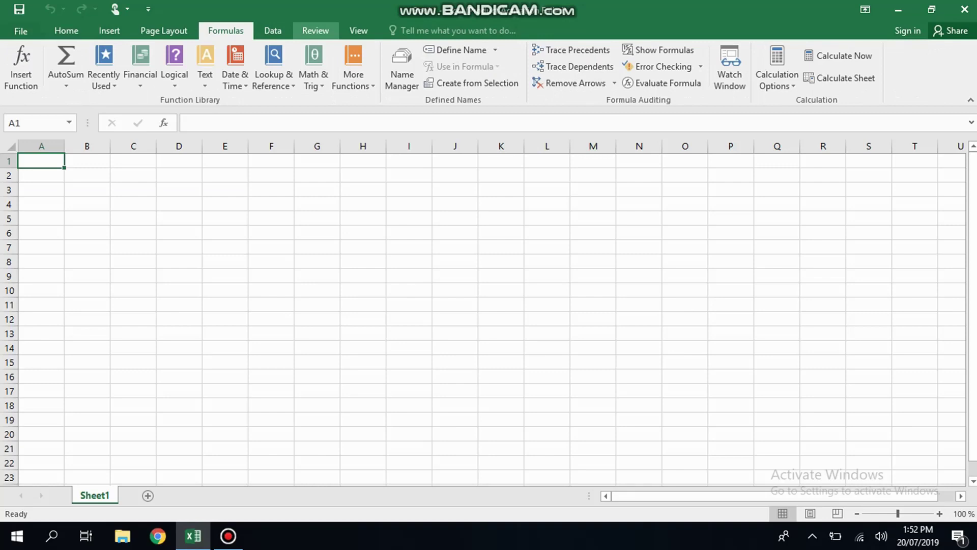
pyautogui.click(316, 30)
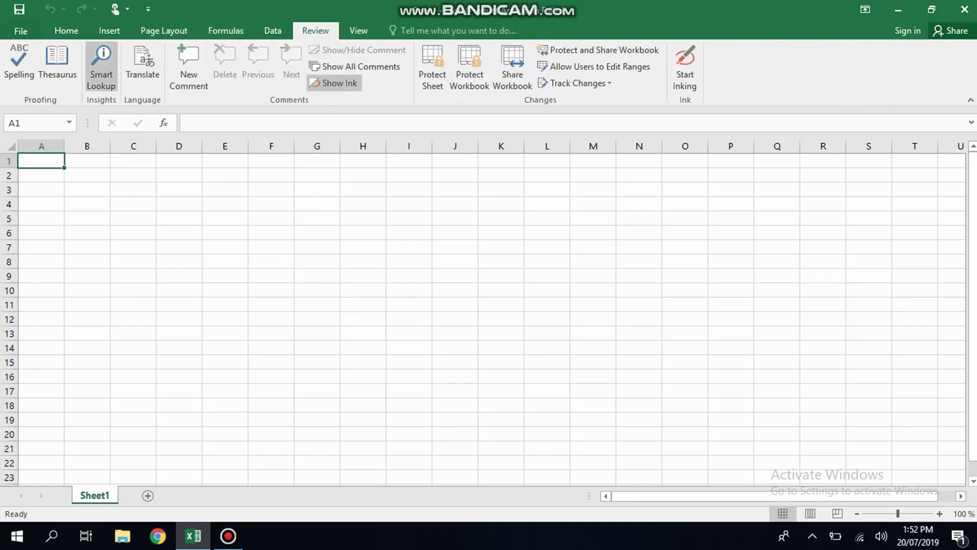
pyautogui.click(66, 30)
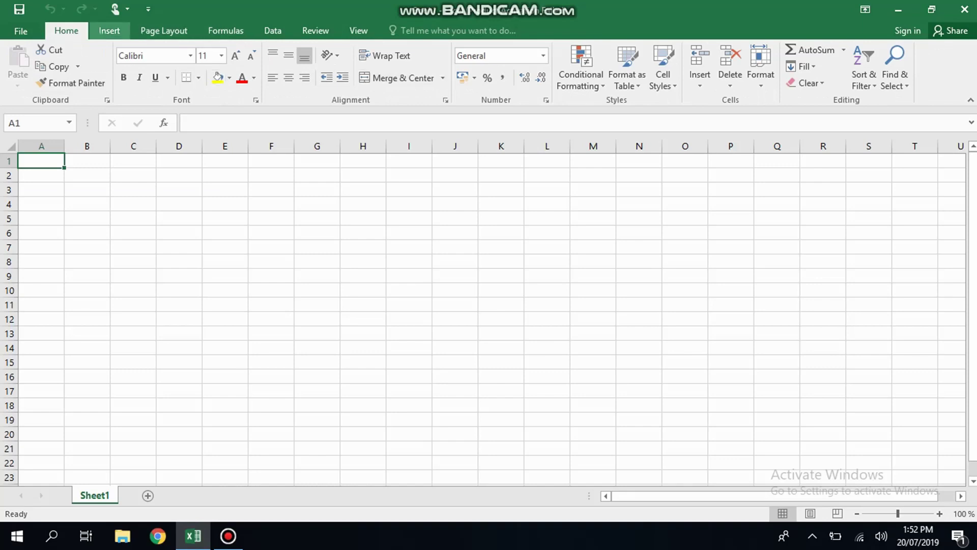
pyautogui.click(109, 30)
pyautogui.click(164, 31)
pyautogui.click(226, 31)
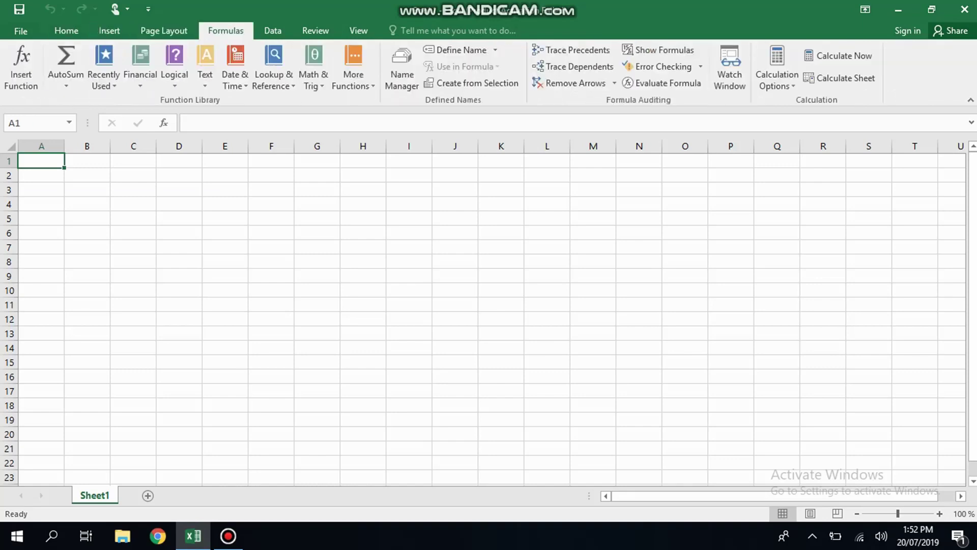
pyautogui.click(272, 31)
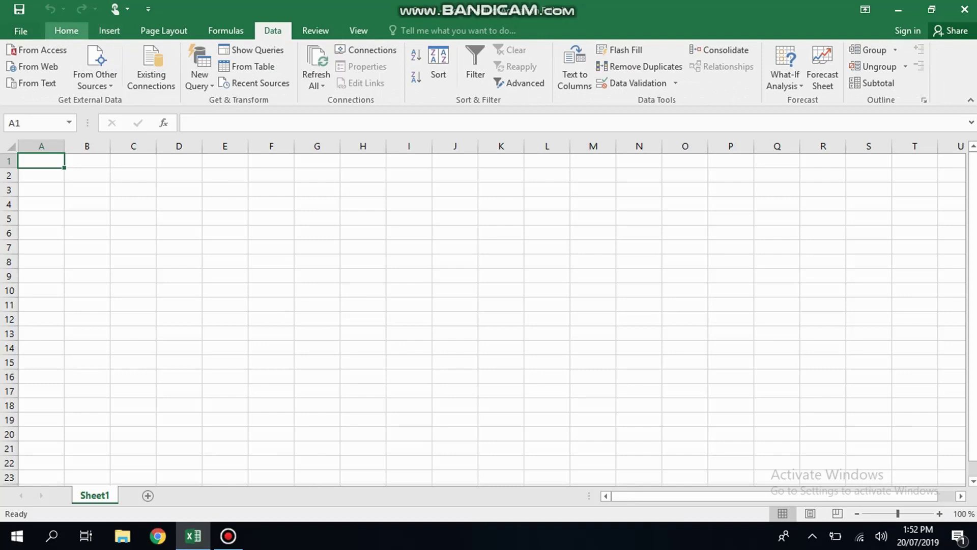
pyautogui.click(66, 30)
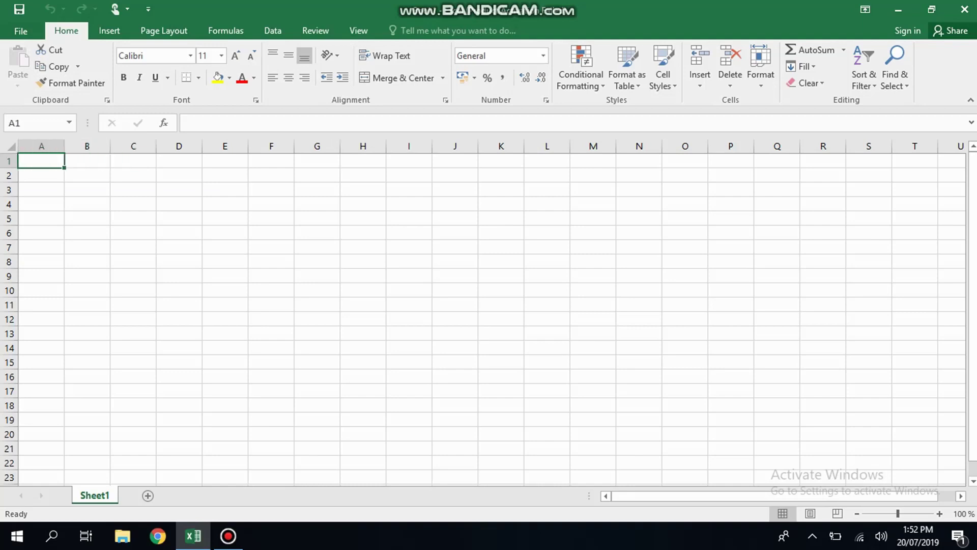
pyautogui.press('Down')
pyautogui.press('Down')
pyautogui.press('Up')
pyautogui.press('Up')
pyautogui.press('Right')
pyautogui.press('Left')
pyautogui.hotkey('ctrl', 'space')
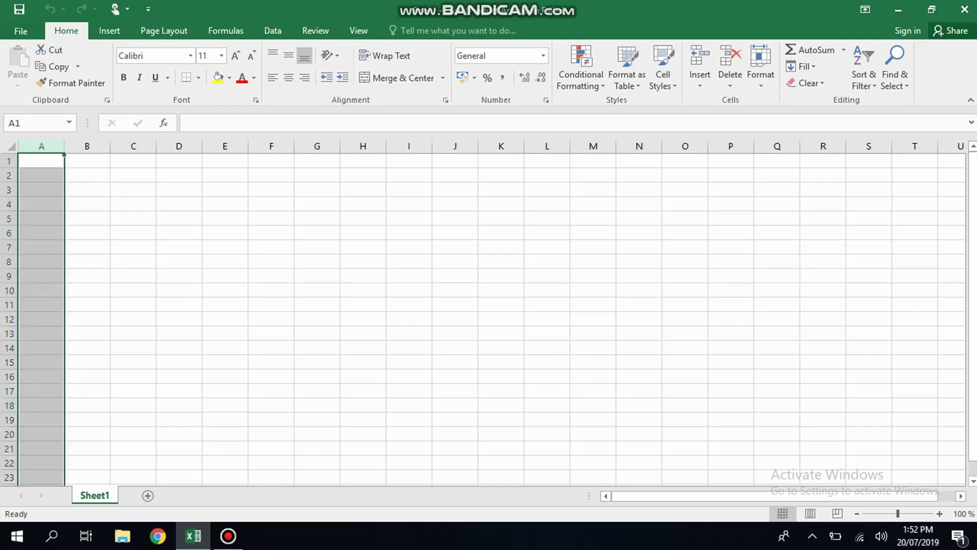
pyautogui.press('Right')
pyautogui.hotkey('ctrl', 'space')
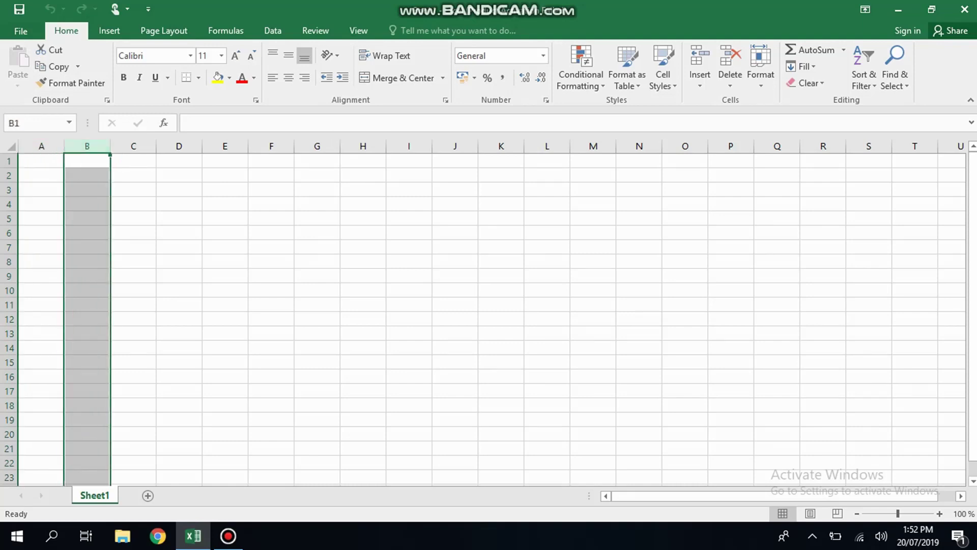
pyautogui.press('Right')
pyautogui.hotkey('ctrl', 'space')
pyautogui.press('Right')
pyautogui.press('Right')
pyautogui.press('Right')
pyautogui.press('Right')
pyautogui.press('Right')
pyautogui.press('Right')
pyautogui.press('Right')
pyautogui.press('Right')
pyautogui.press('Right')
pyautogui.press('Right')
pyautogui.press('Right')
pyautogui.press('Right')
pyautogui.press('Right')
pyautogui.press('Right')
pyautogui.press('Right')
pyautogui.press('Right')
pyautogui.press('Right')
pyautogui.press('Right')
pyautogui.press('Right')
pyautogui.press('Right')
pyautogui.press('Right')
pyautogui.press('Right')
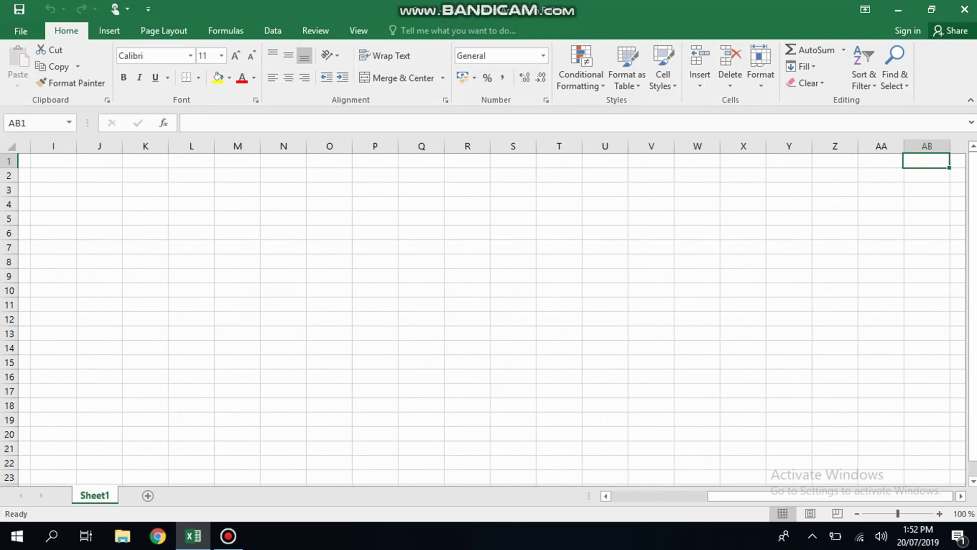
pyautogui.press('Left')
pyautogui.press('Left')
pyautogui.press('Left')
pyautogui.press('Left')
pyautogui.press('Left')
pyautogui.press('Left')
pyautogui.press('Left')
pyautogui.press('Left')
pyautogui.press('Left')
pyautogui.press('Left')
pyautogui.press('Left')
pyautogui.press('Left')
pyautogui.press('Left')
pyautogui.press('Left')
pyautogui.press('Left')
pyautogui.press('Left')
pyautogui.press('Left')
pyautogui.press('Left')
pyautogui.press('Left')
pyautogui.press('Left')
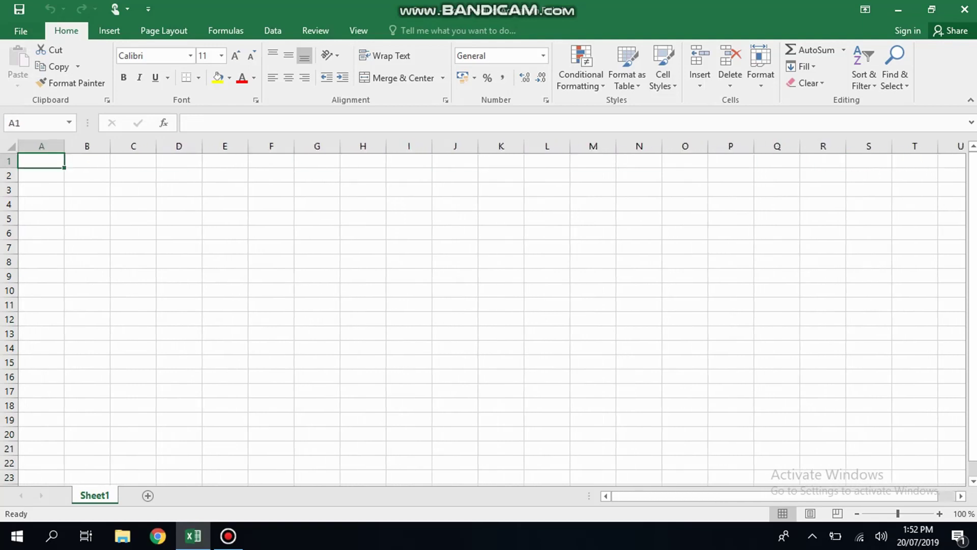
pyautogui.click(8, 175)
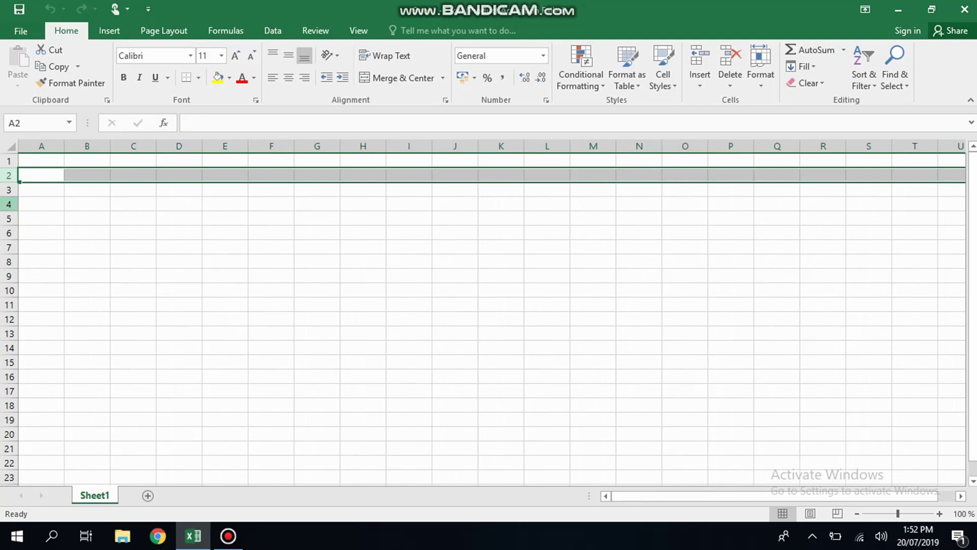
pyautogui.click(9, 203)
pyautogui.click(41, 189)
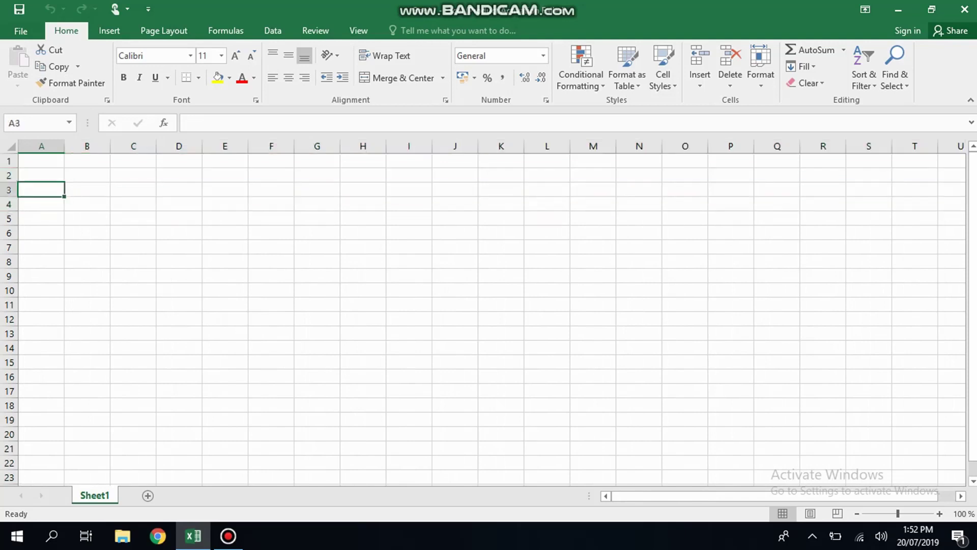
pyautogui.click(42, 204)
pyautogui.click(41, 218)
pyautogui.press('Down')
pyautogui.press('Down')
pyautogui.press('Down')
pyautogui.press('Down')
pyautogui.press('Down')
pyautogui.press('Down')
pyautogui.press('Down')
pyautogui.press('Down')
pyautogui.press('Down')
pyautogui.press('Down')
pyautogui.press('Down')
pyautogui.press('Down')
pyautogui.press('Down')
pyautogui.press('Down')
pyautogui.press('Down')
pyautogui.press('Down')
pyautogui.press('Down')
pyautogui.press('Down')
pyautogui.press('Down')
pyautogui.press('Down')
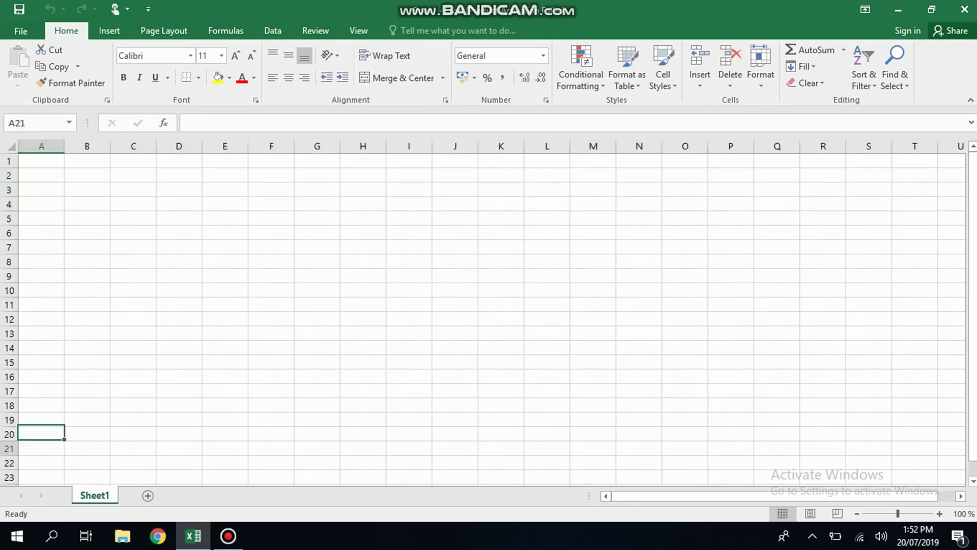
pyautogui.press('Up')
pyautogui.press('Up')
pyautogui.press('Up')
pyautogui.press('Up')
pyautogui.press('Up')
pyautogui.press('Up')
pyautogui.press('Up')
pyautogui.press('Up')
pyautogui.press('Up')
pyautogui.press('Up')
pyautogui.press('Up')
pyautogui.press('Up')
pyautogui.press('Up')
pyautogui.press('Up')
pyautogui.press('Up')
pyautogui.press('Up')
pyautogui.press('Up')
pyautogui.press('Up')
pyautogui.press('Up')
pyautogui.press('Up')
pyautogui.press('Up')
pyautogui.press('Up')
pyautogui.press('Up')
pyautogui.press('Up')
pyautogui.press('Up')
pyautogui.press('Up')
pyautogui.press('Up')
pyautogui.press('Up')
pyautogui.press('Up')
pyautogui.press('Up')
pyautogui.press('Up')
pyautogui.press('Up')
pyautogui.press('Up')
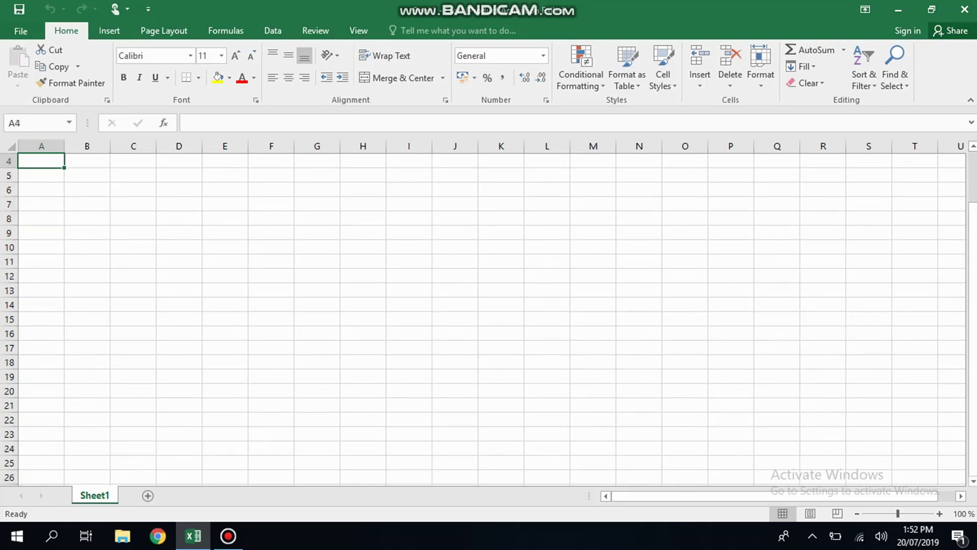
pyautogui.press('Right')
pyautogui.press('Left')
pyautogui.press('Right')
pyautogui.press('Right')
pyautogui.press('Right')
pyautogui.press('Left')
pyautogui.press('Left')
pyautogui.press('Left')
pyautogui.press('Down')
pyautogui.press('Down')
pyautogui.press('Right')
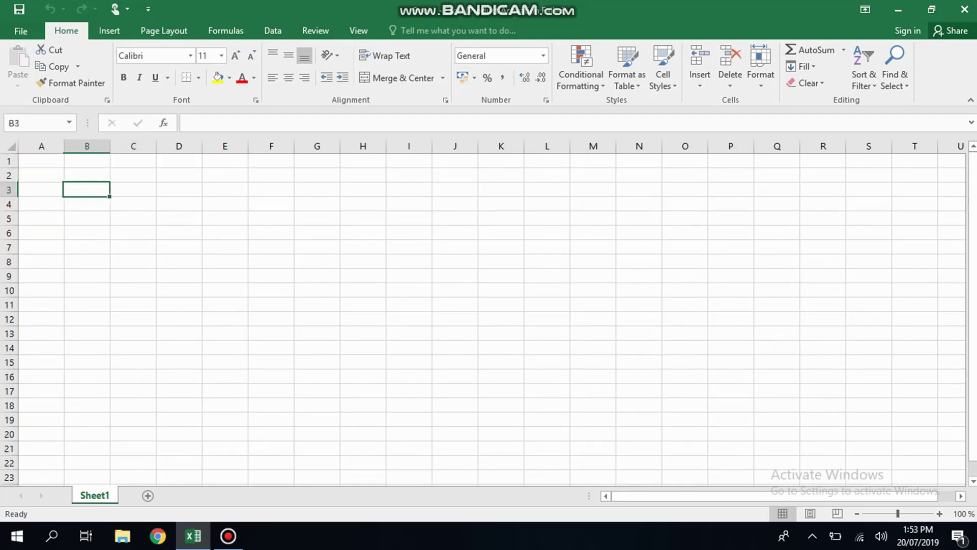
pyautogui.press('Right')
pyautogui.press('Right')
pyautogui.press('Left')
pyautogui.press('Left')
pyautogui.press('Right')
pyautogui.press('Right')
pyautogui.press('Right')
pyautogui.press('Down')
pyautogui.press('Down')
pyautogui.press('Down')
pyautogui.press('Down')
pyautogui.press('Left')
pyautogui.press('Left')
pyautogui.press('Up')
pyautogui.press('Up')
pyautogui.press('Up')
pyautogui.press('Up')
pyautogui.press('Left')
pyautogui.press('Right')
pyautogui.press('Right')
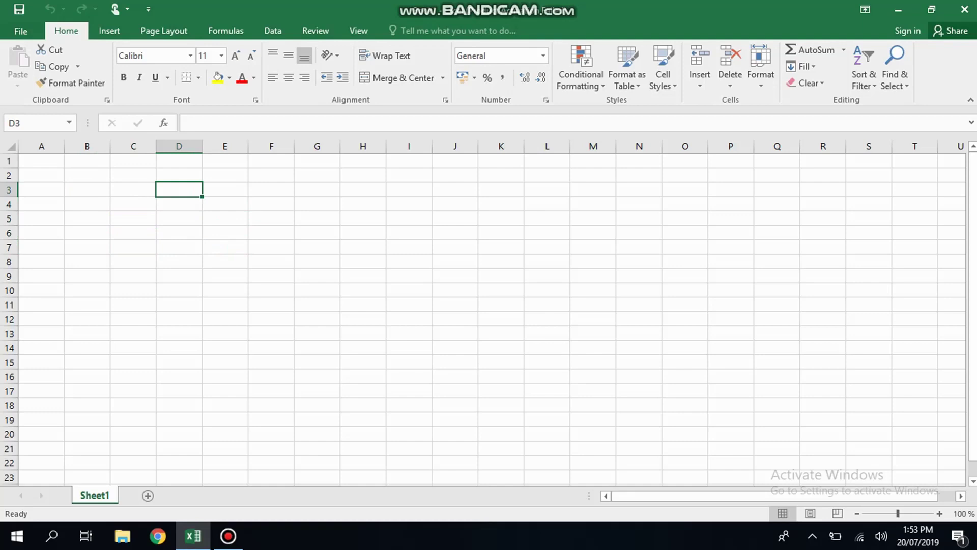
pyautogui.press('Up')
pyautogui.press('Left')
pyautogui.press('Left')
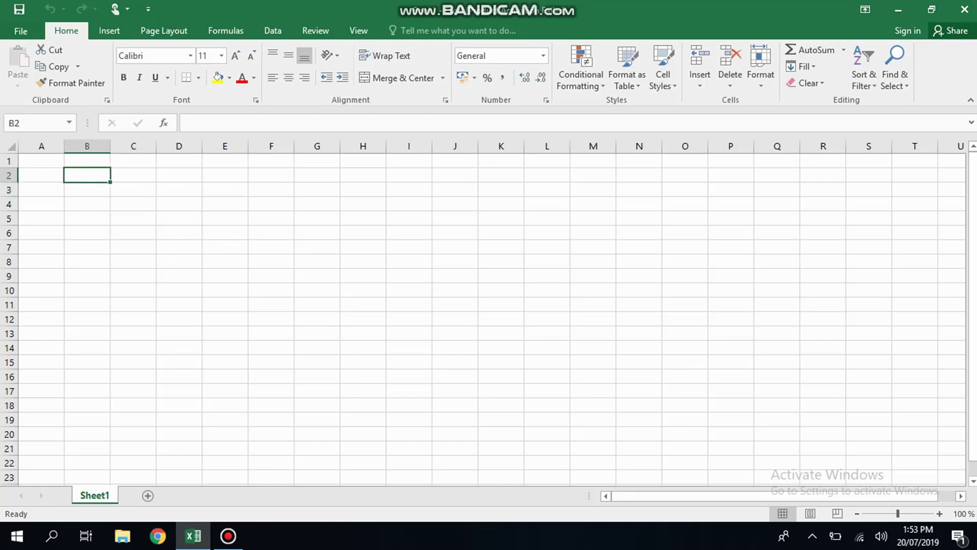
pyautogui.press('Right')
pyautogui.press('Right')
pyautogui.press('Right')
pyautogui.press('Left')
pyautogui.press('Left')
pyautogui.press('Down')
pyautogui.press('Down')
pyautogui.press('Down')
pyautogui.press('Up')
pyautogui.press('Up')
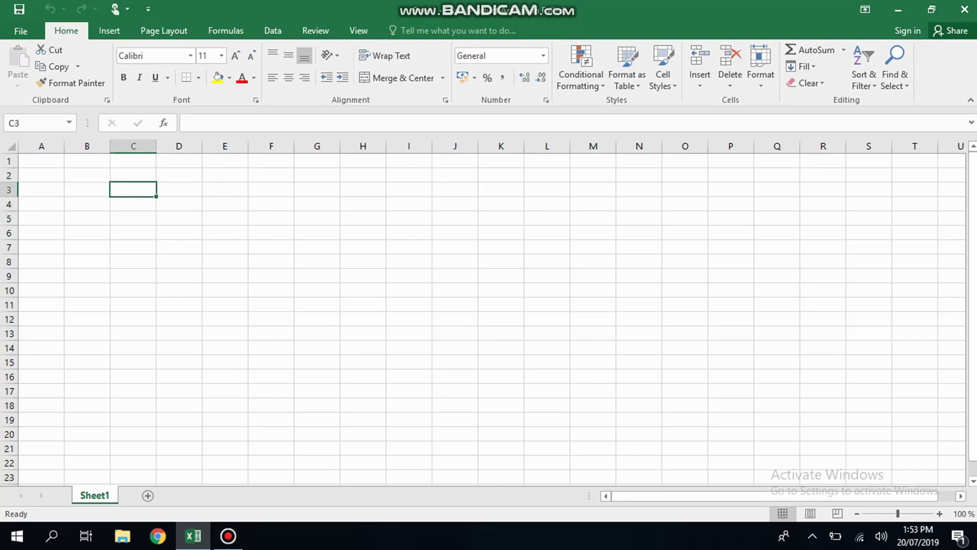
pyautogui.hotkey('shift', 'Right')
pyautogui.hotkey('shift', 'Right')
pyautogui.hotkey('shift', 'Down')
pyautogui.hotkey('shift', 'Right')
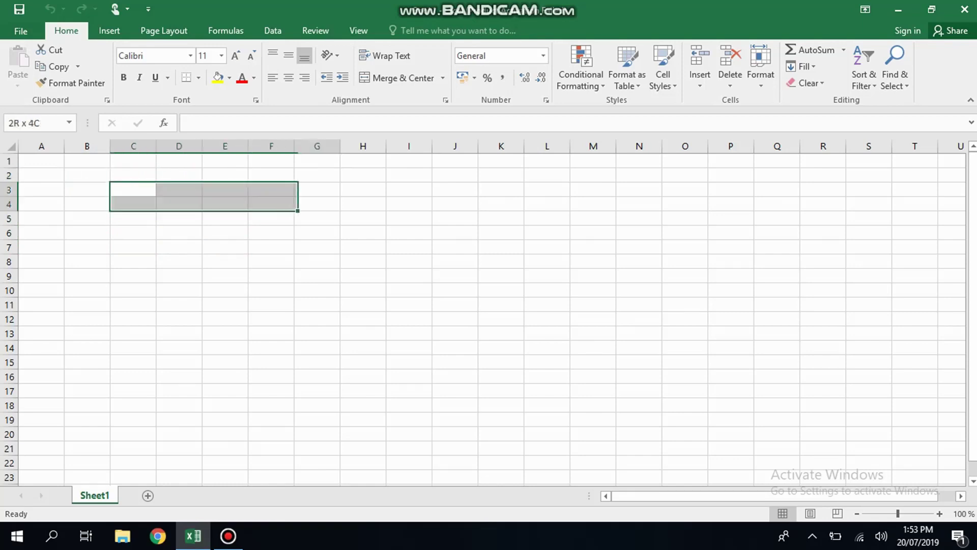
pyautogui.hotkey('shift', 'Right')
pyautogui.hotkey('shift', 'Down')
pyautogui.hotkey('shift', 'Down')
pyautogui.hotkey('shift', 'Down')
pyautogui.hotkey('shift', 'Right')
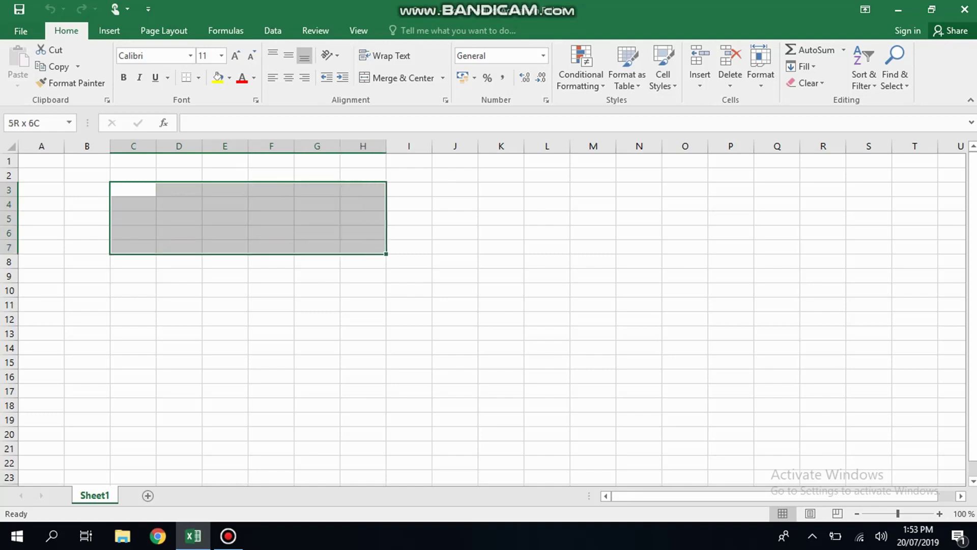
pyautogui.hotkey('shift', 'Down')
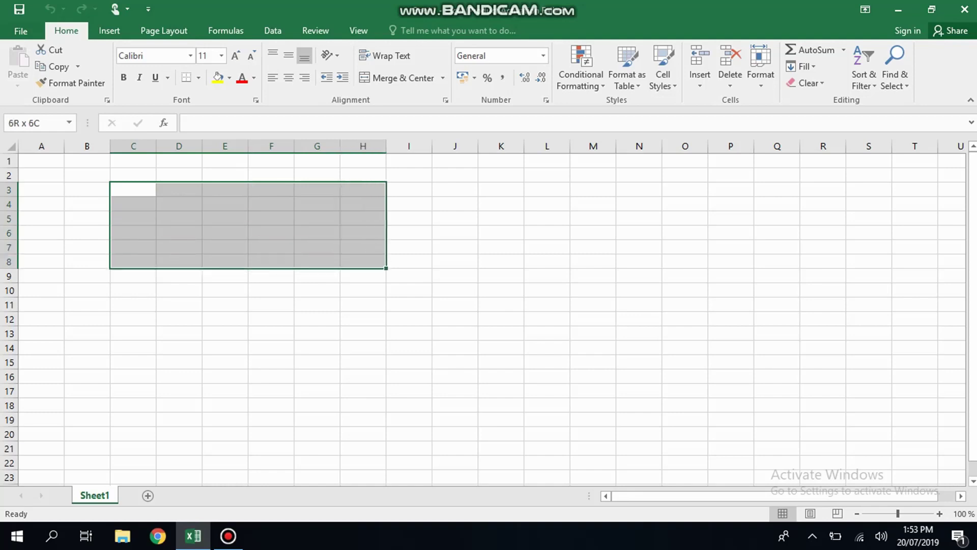
pyautogui.press('Up')
pyautogui.press('Up')
pyautogui.press('Left')
pyautogui.press('Left')
pyautogui.press('Down')
pyautogui.press('Down')
pyautogui.press('Down')
pyautogui.press('Up')
pyautogui.press('Up')
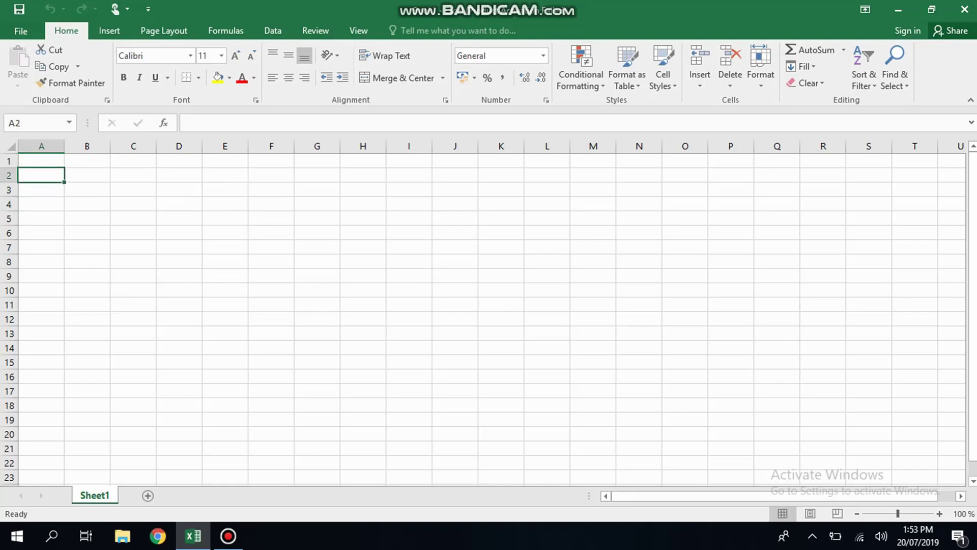
# - Insert three new worksheets (Sheet2, Sheet3, Sheet4) with Shift+F11, then select A10:C11 on Sheet4
pyautogui.hotkey('shift', 'F11')
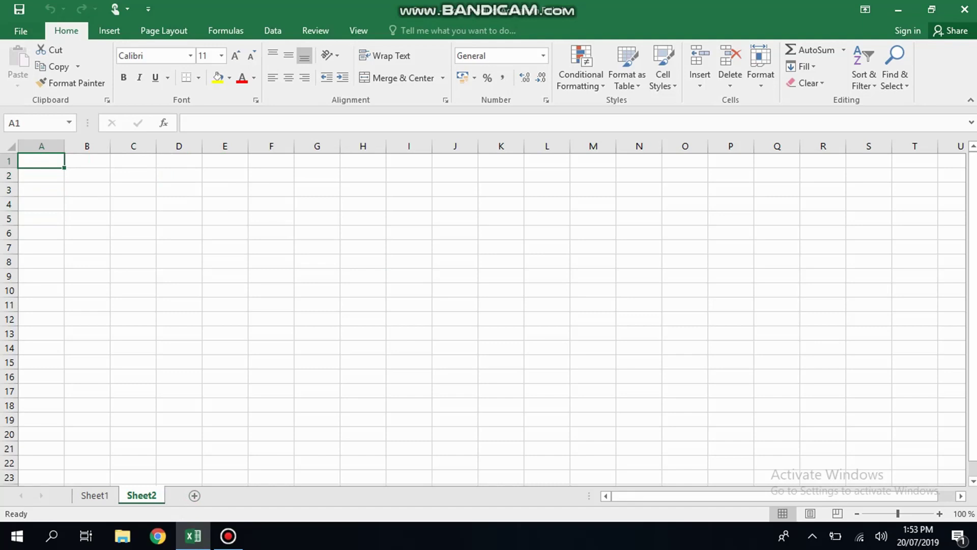
pyautogui.hotkey('shift', 'F11')
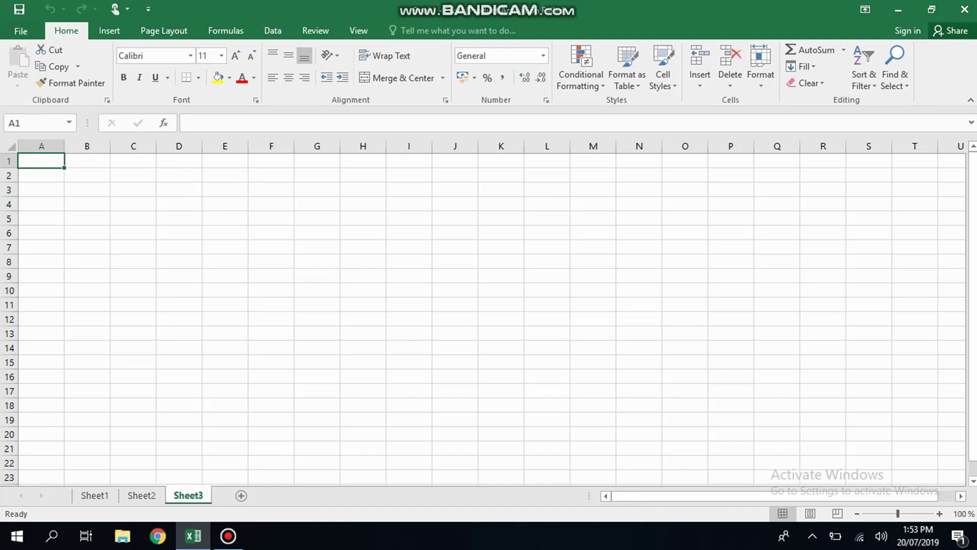
pyautogui.hotkey('shift', 'F11')
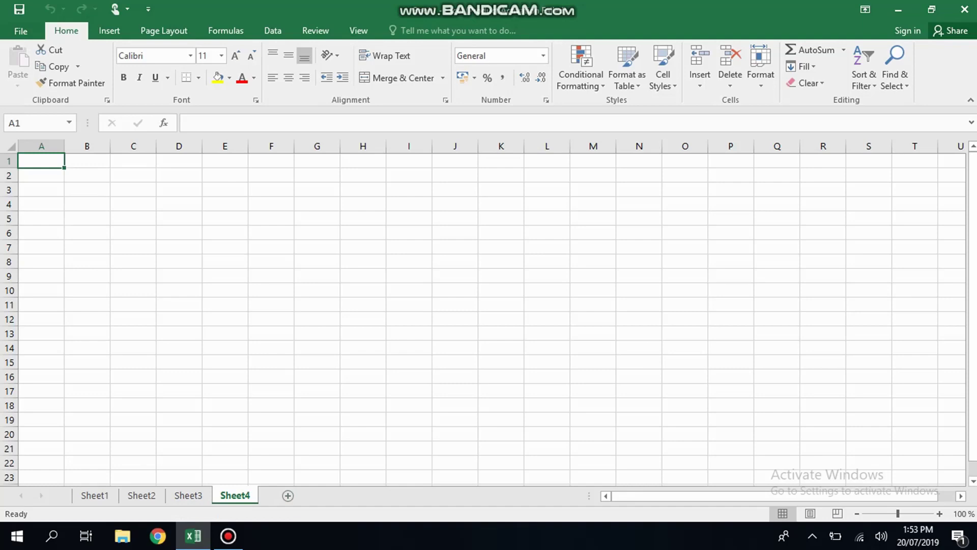
pyautogui.moveTo(134, 290); pyautogui.dragTo(42, 305)
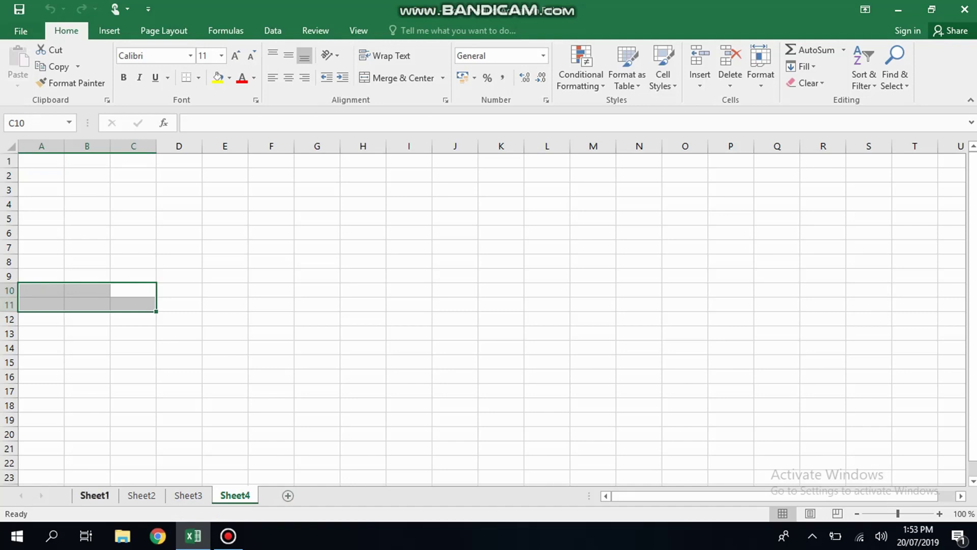
# - Switch to Sheet1, select B11, and move with arrow keys to A11, A1 and E1
pyautogui.click(95, 495)
pyautogui.click(87, 305)
pyautogui.press('Left')
pyautogui.press('Up')
pyautogui.press('Up')
pyautogui.press('Up')
pyautogui.press('Up')
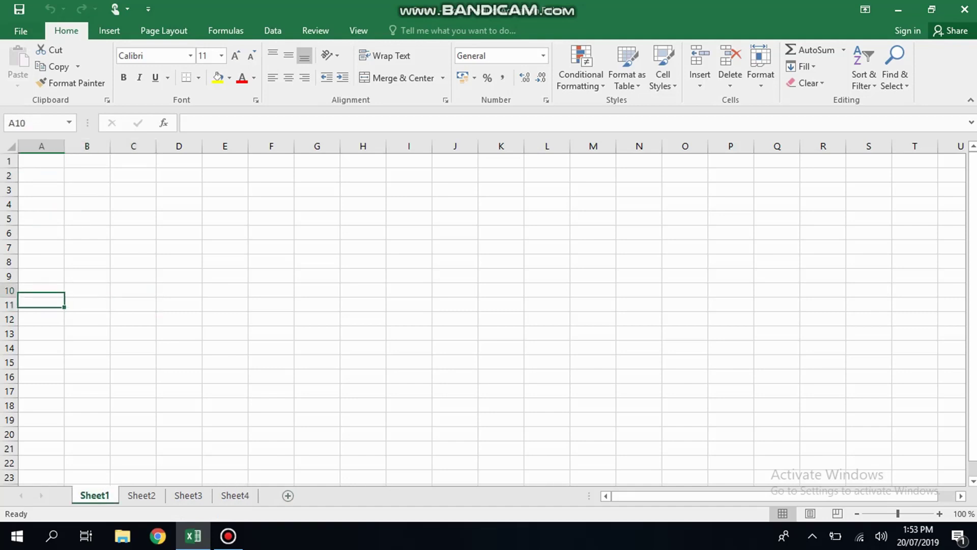
pyautogui.press('Up')
pyautogui.press('Up')
pyautogui.press('Up')
pyautogui.press('Up')
pyautogui.press('Up')
pyautogui.press('Up')
pyautogui.press('Right')
pyautogui.press('Right')
pyautogui.press('Right')
pyautogui.press('Right')
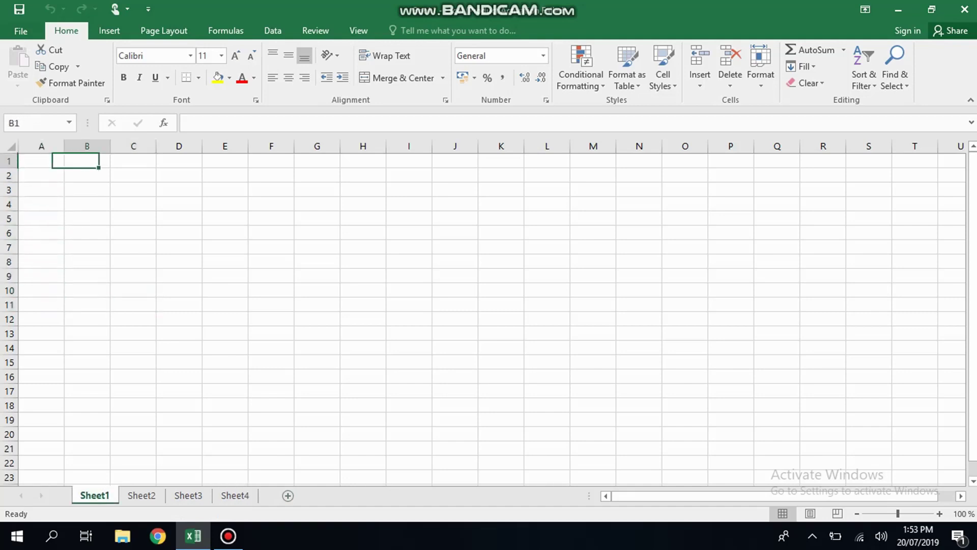
pyautogui.press('Left')
pyautogui.press('Left')
pyautogui.press('Left')
pyautogui.press('Left')
# - Keep moving around Sheet1 with arrow keys through A3, G4, E4, E2 and A2
pyautogui.press('Down')
pyautogui.press('Down')
pyautogui.press('Down')
pyautogui.press('Down')
pyautogui.press('Down')
pyautogui.press('Up')
pyautogui.press('Up')
pyautogui.press('Right')
pyautogui.press('Right')
pyautogui.press('Right')
pyautogui.press('Right')
pyautogui.press('Right')
pyautogui.press('Right')
pyautogui.press('Left')
pyautogui.press('Left')
pyautogui.press('Up')
pyautogui.press('Up')
pyautogui.press('Left')
pyautogui.press('Left')
pyautogui.press('Left')
pyautogui.press('Left')
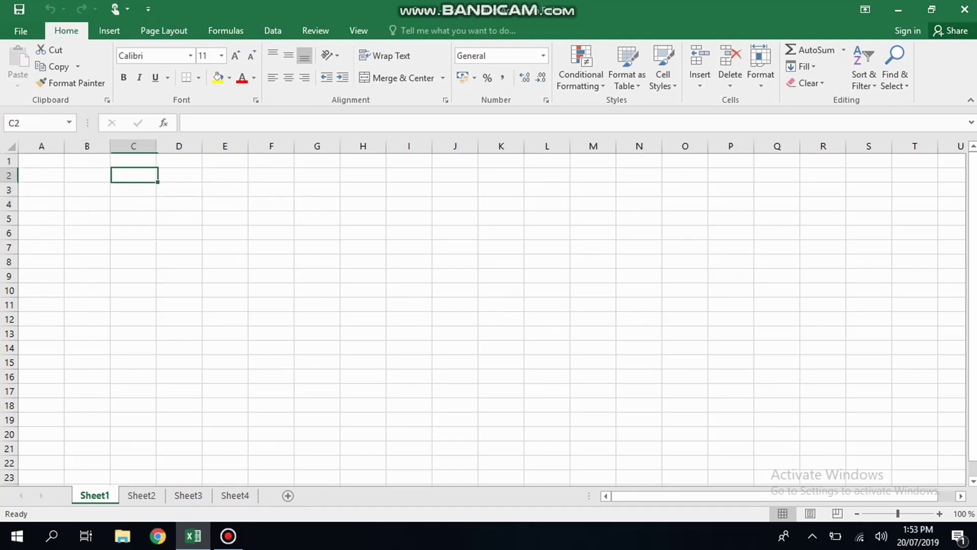
pyautogui.press('Up')
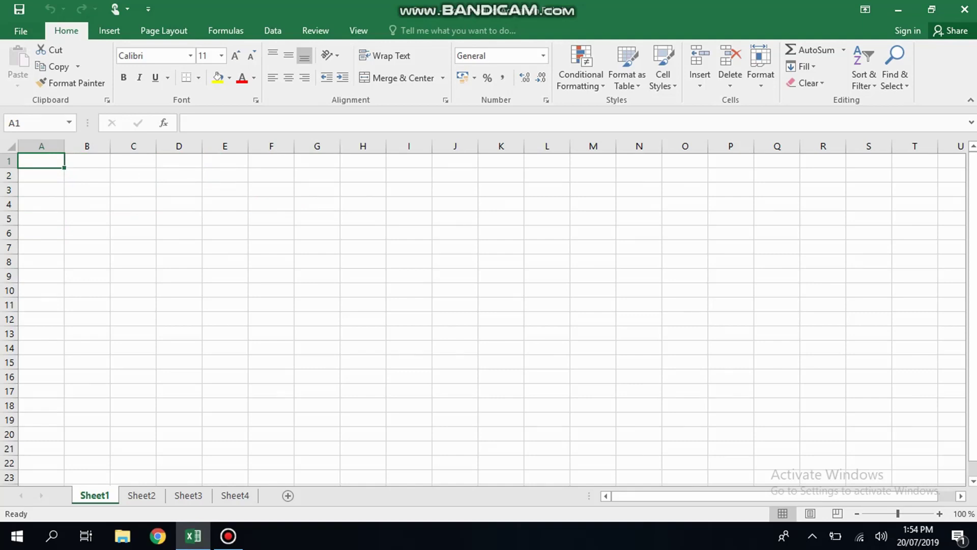
pyautogui.press('Right')
pyautogui.press('Right')
pyautogui.press('Left')
pyautogui.press('Up')
pyautogui.press('Up')
pyautogui.press('Up')
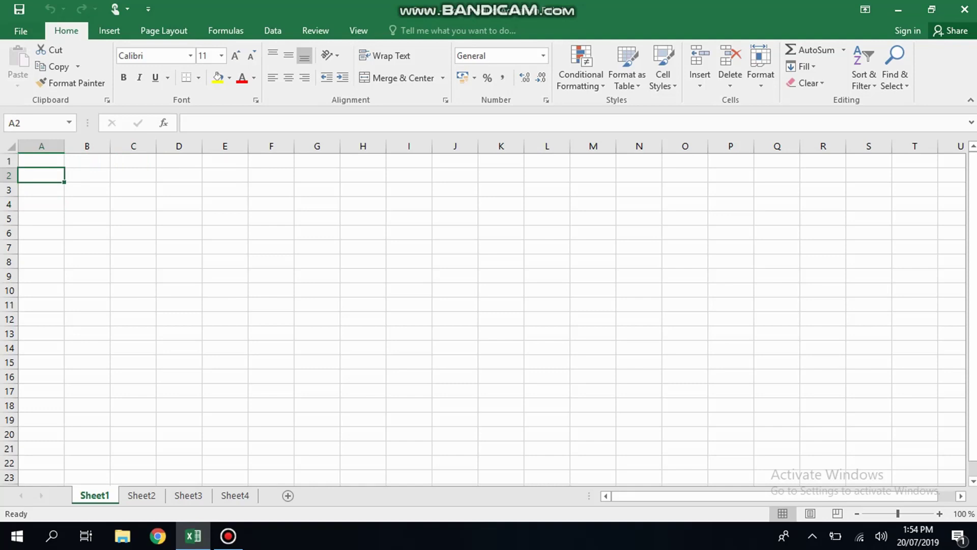
pyautogui.press('Right')
pyautogui.press('Left')
pyautogui.press('Down')
pyautogui.press('Up')
pyautogui.press('Right')
pyautogui.press('Left')
pyautogui.press('Down')
pyautogui.press('Down')
pyautogui.press('Down')
pyautogui.press('Up')
pyautogui.press('Right')
pyautogui.press('Left')
pyautogui.press('Up')
pyautogui.press('Up')
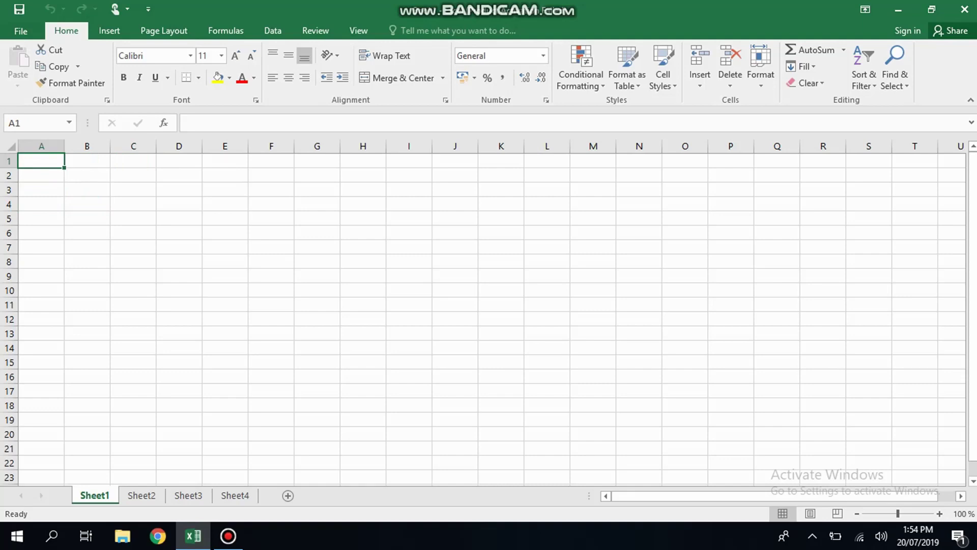
pyautogui.press('Down')
pyautogui.press('Down')
pyautogui.press('Down')
pyautogui.press('Down')
pyautogui.press('Down')
pyautogui.press('Down')
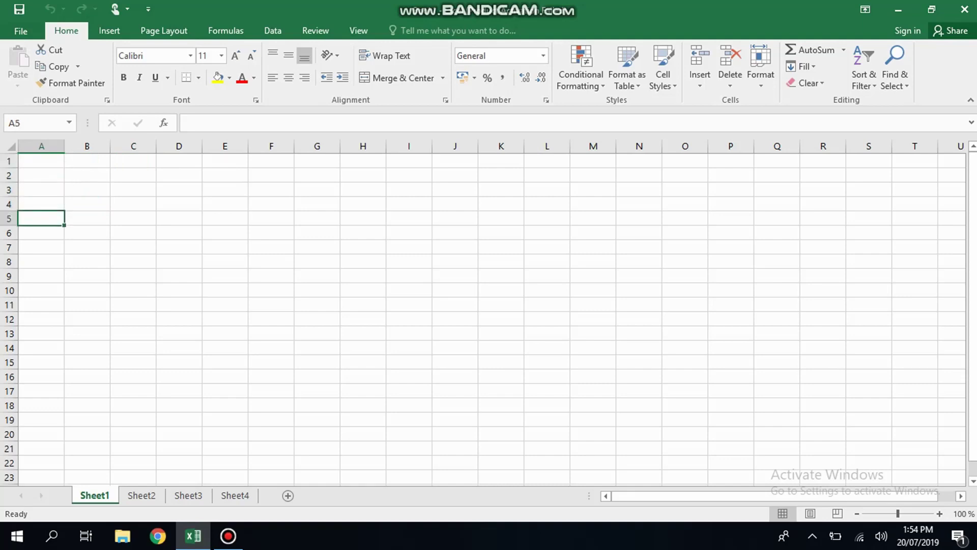
pyautogui.press('Down')
pyautogui.press('Down')
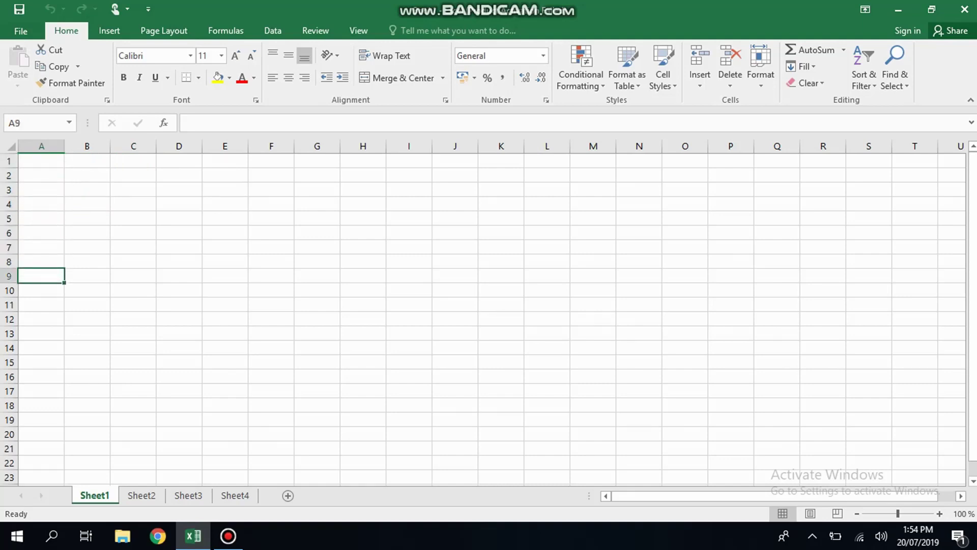
pyautogui.press('Right')
pyautogui.press('Right')
pyautogui.press('Right')
pyautogui.press('Right')
pyautogui.press('Right')
pyautogui.press('Right')
pyautogui.press('Right')
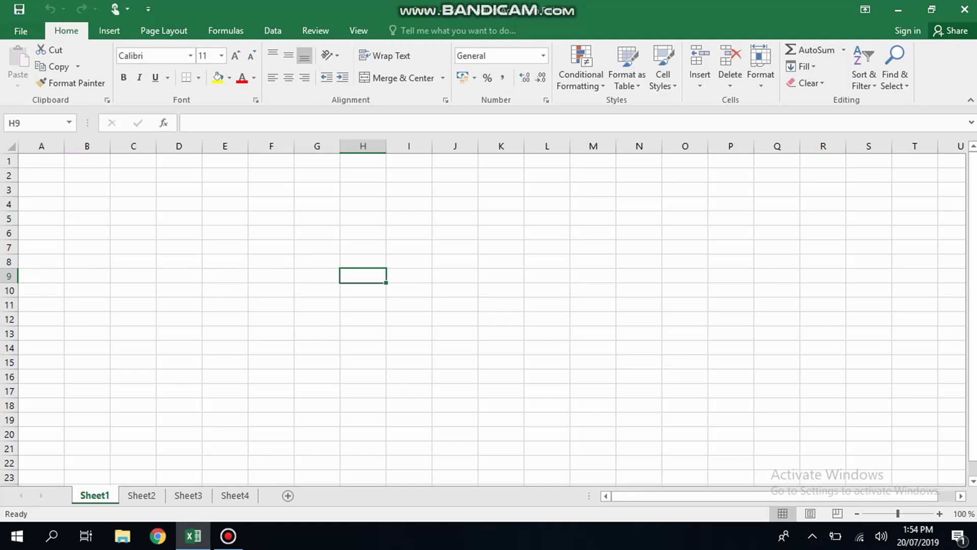
pyautogui.press('Left')
pyautogui.press('Left')
pyautogui.press('Left')
pyautogui.press('Left')
pyautogui.press('Left')
pyautogui.press('Left')
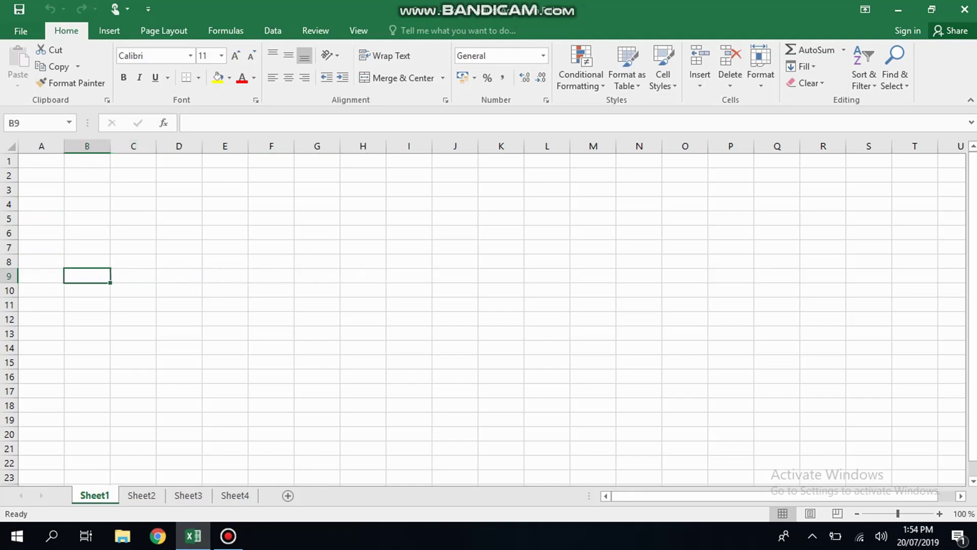
pyautogui.press('Up')
pyautogui.press('Up')
pyautogui.press('Up')
pyautogui.press('Left')
pyautogui.press('Up')
pyautogui.press('Up')
pyautogui.press('Up')
pyautogui.press('Up')
pyautogui.press('Up')
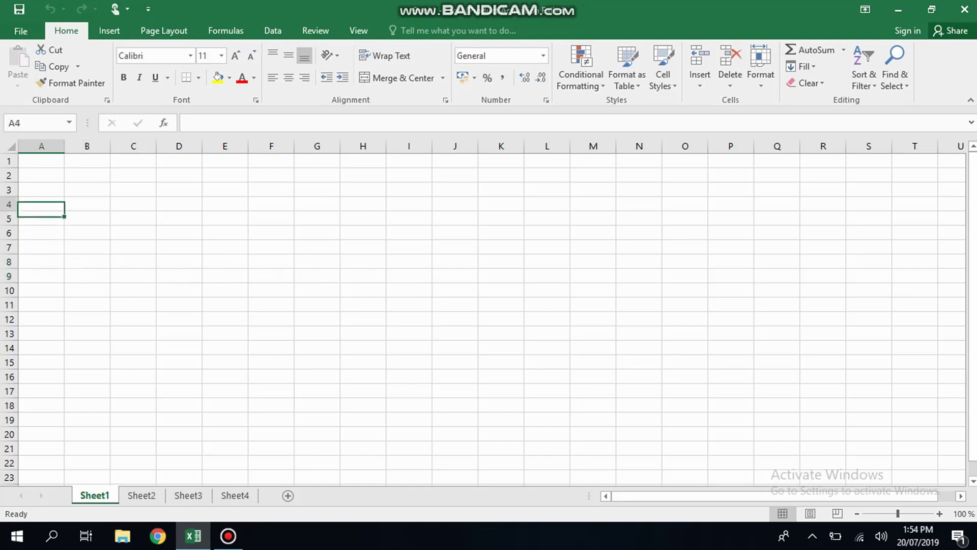
pyautogui.press('Right')
pyautogui.press('Left')
pyautogui.press('Right')
pyautogui.press('Right')
pyautogui.press('Left')
pyautogui.press('Left')
pyautogui.press('Right')
pyautogui.press('Right')
pyautogui.press('Left')
pyautogui.press('Right')
pyautogui.press('Right')
pyautogui.press('Right')
pyautogui.press('Right')
pyautogui.press('Right')
pyautogui.press('Right')
pyautogui.press('Right')
pyautogui.press('Left')
pyautogui.press('Left')
pyautogui.press('Left')
pyautogui.press('Left')
pyautogui.press('Left')
pyautogui.press('Left')
pyautogui.press('Left')
pyautogui.press('Down')
pyautogui.press('Down')
pyautogui.press('Down')
pyautogui.press('Down')
pyautogui.press('Down')
pyautogui.press('Down')
pyautogui.press('Down')
pyautogui.press('Down')
pyautogui.press('Up')
pyautogui.press('Up')
pyautogui.press('Up')
pyautogui.press('Up')
pyautogui.press('Up')
pyautogui.press('Up')
pyautogui.press('Up')
pyautogui.press('Up')
pyautogui.press('Left')
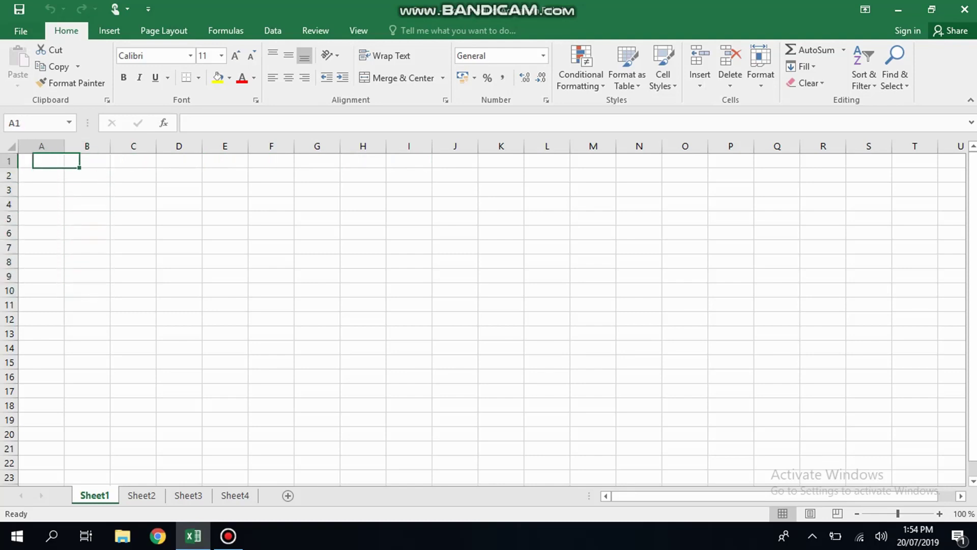
pyautogui.press('Right')
pyautogui.press('Left')
pyautogui.click(731, 376)
pyautogui.click(685, 262)
pyautogui.click(592, 247)
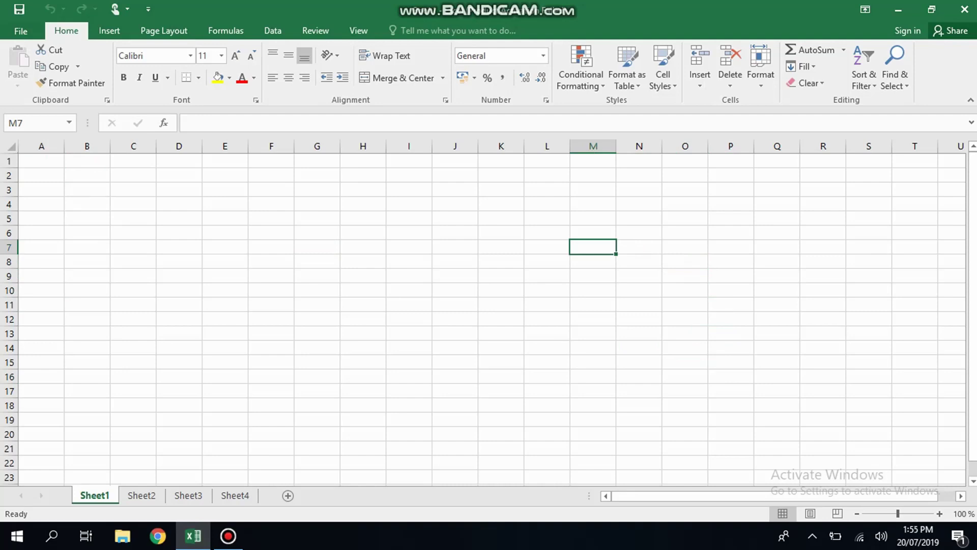
pyautogui.press('Home')
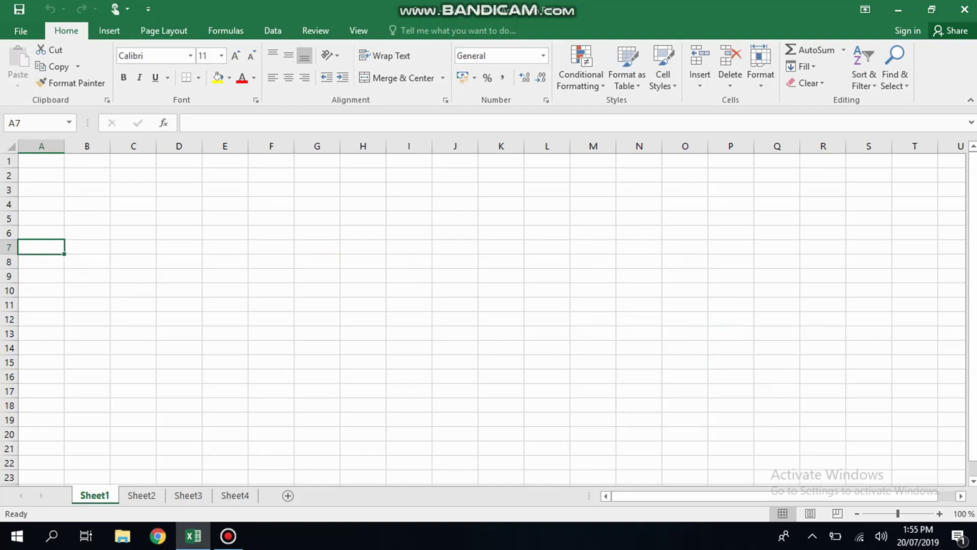
pyautogui.hotkey('ctrl', 'Home')
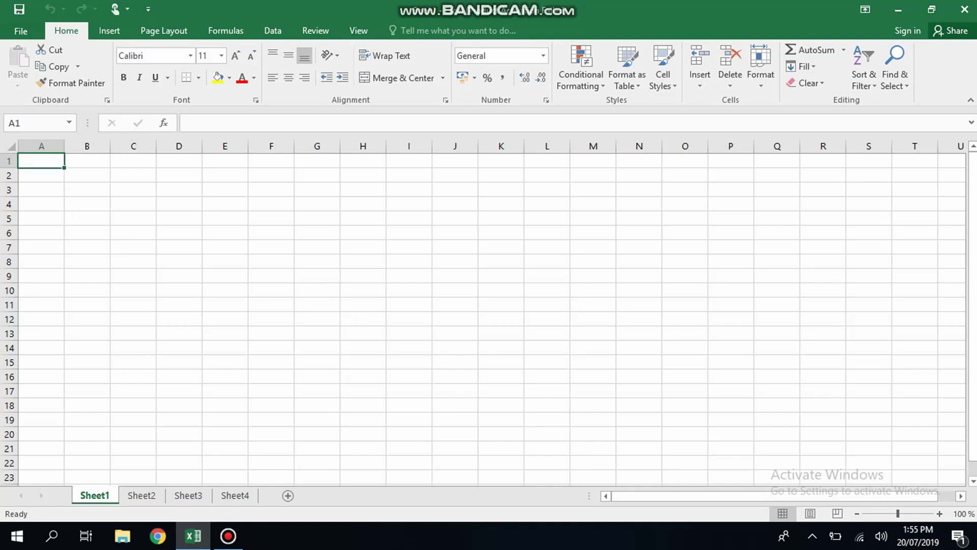
pyautogui.hotkey('ctrl', 'Right')
pyautogui.hotkey('ctrl', 'Left')
pyautogui.hotkey('ctrl', 'Down')
pyautogui.hotkey('ctrl', 'Up')
pyautogui.hotkey('ctrl', 'Right')
pyautogui.hotkey('ctrl', 'Left')
pyautogui.hotkey('ctrl', 'Down')
pyautogui.hotkey('ctrl', 'Up')
pyautogui.hotkey('ctrl', 'Right')
pyautogui.hotkey('ctrl', 'Left')
pyautogui.hotkey('ctrl', 'Right')
pyautogui.hotkey('ctrl', 'Left')
pyautogui.hotkey('ctrl', 'Down')
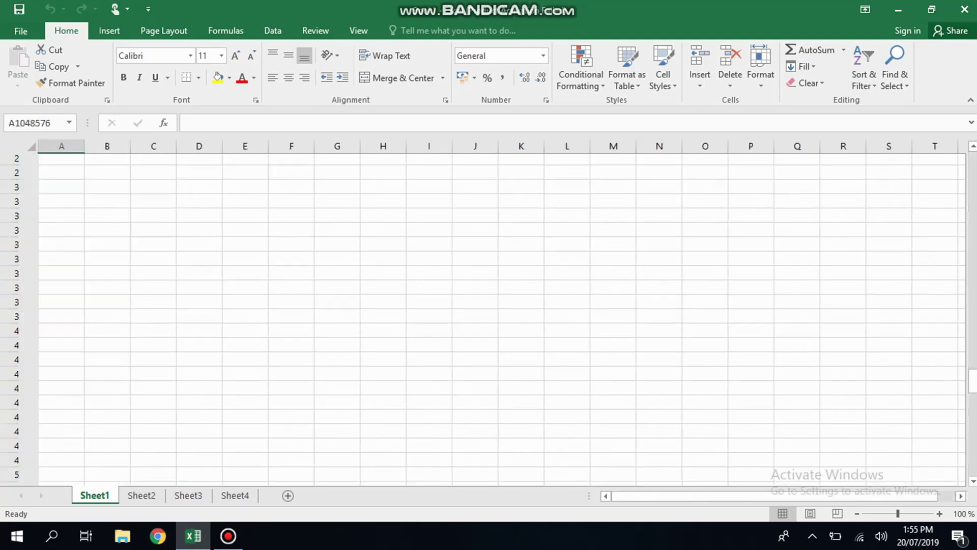
pyautogui.hotkey('ctrl', 'Up')
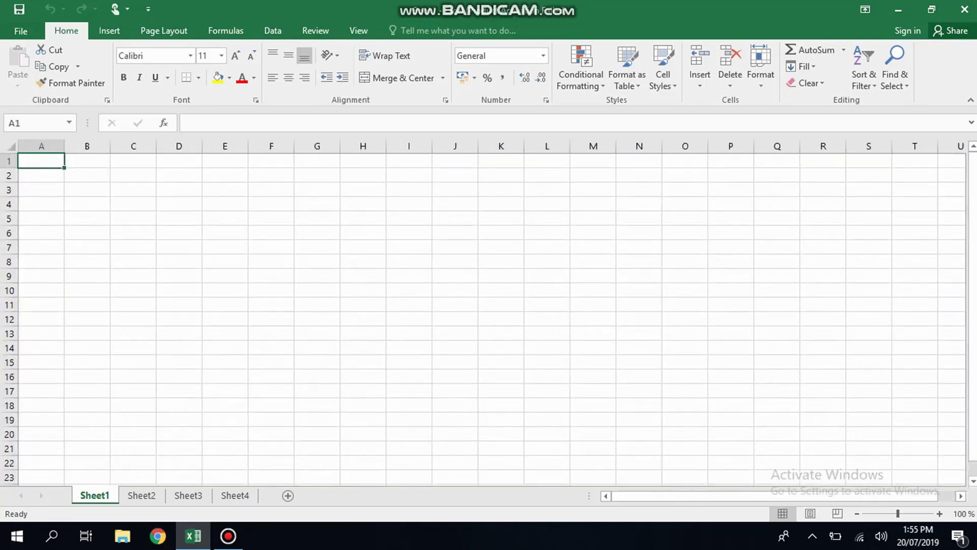
pyautogui.press('Right')
pyautogui.press('Right')
pyautogui.press('Right')
pyautogui.press('Right')
pyautogui.press('Right')
pyautogui.press('Right')
pyautogui.press('Right')
pyautogui.press('Right')
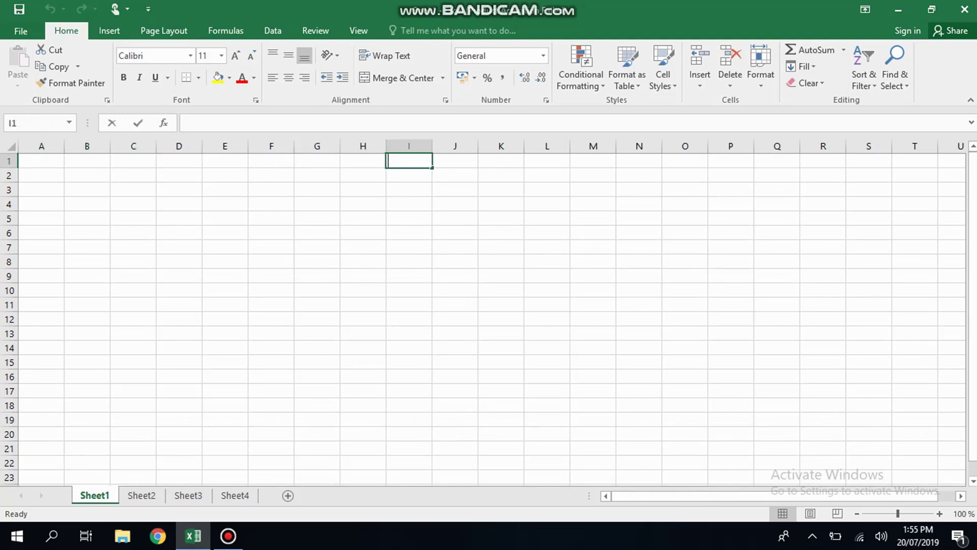
pyautogui.write('hukj')
pyautogui.press('Return')
pyautogui.press('Left')
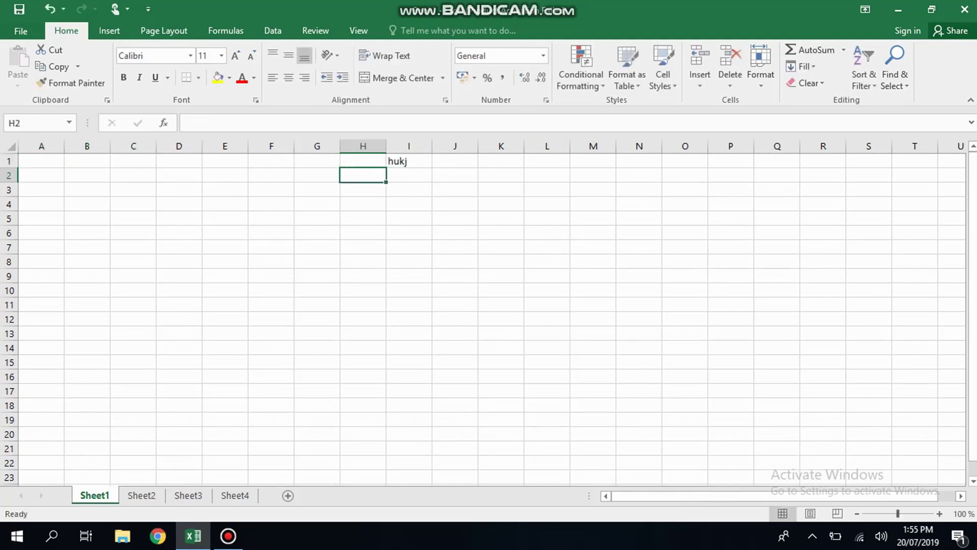
pyautogui.press('Up')
pyautogui.press('Left')
pyautogui.press('Left')
pyautogui.press('Left')
pyautogui.press('Left')
pyautogui.press('Left')
pyautogui.press('Left')
pyautogui.press('Left')
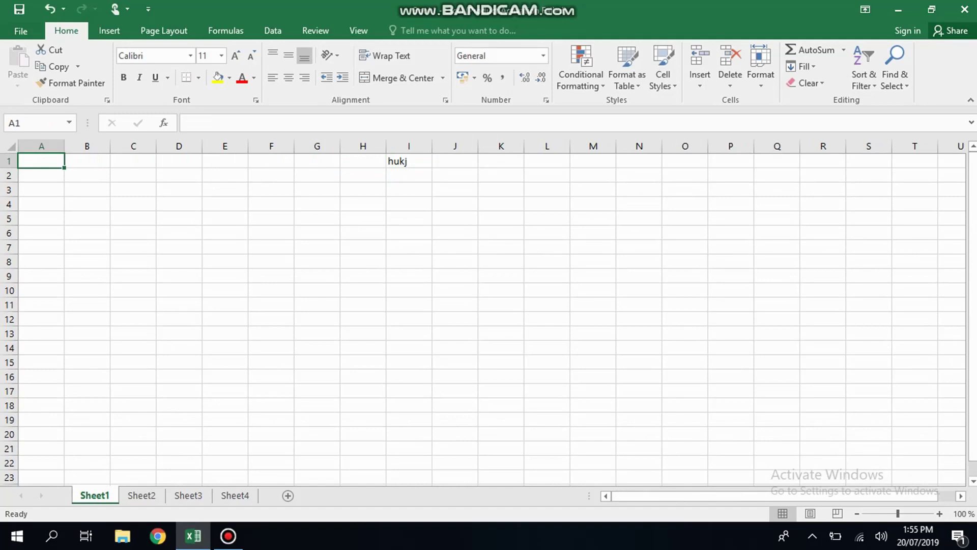
pyautogui.hotkey('ctrl', 'Right')
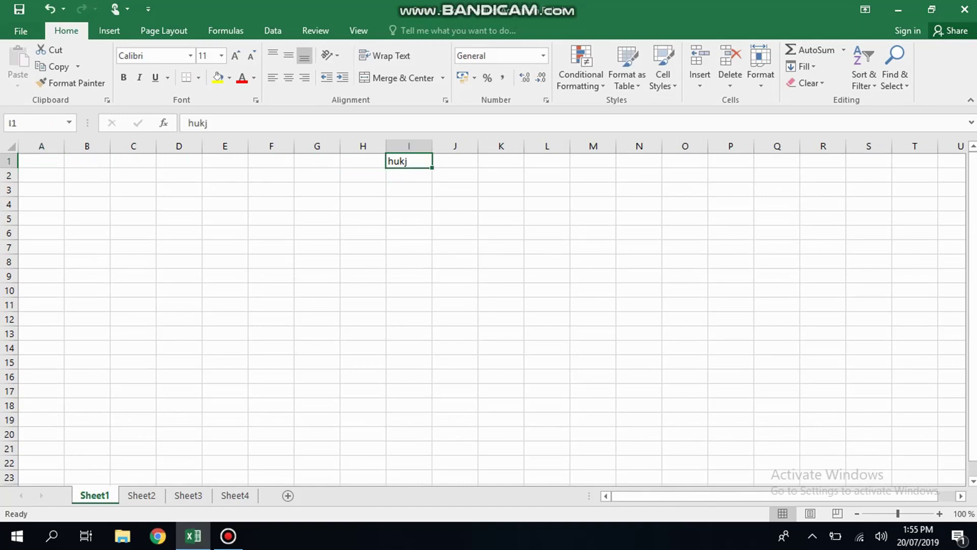
pyautogui.hotkey('ctrl', 'Left')
pyautogui.hotkey('ctrl', 'Right')
pyautogui.hotkey('ctrl', 'Left')
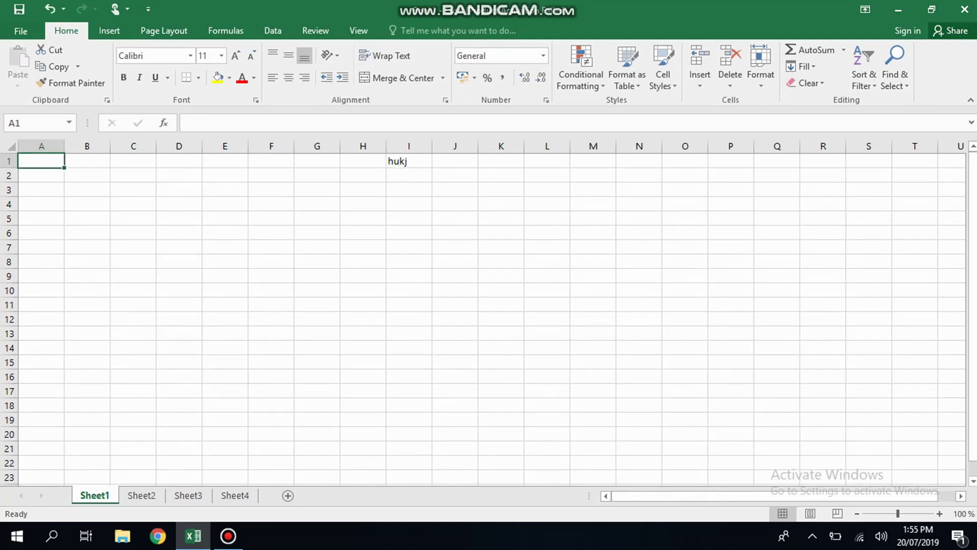
pyautogui.hotkey('ctrl', 'Right')
pyautogui.press('Delete')
pyautogui.hotkey('ctrl', 'Left')
pyautogui.hotkey('ctrl', 'Right')
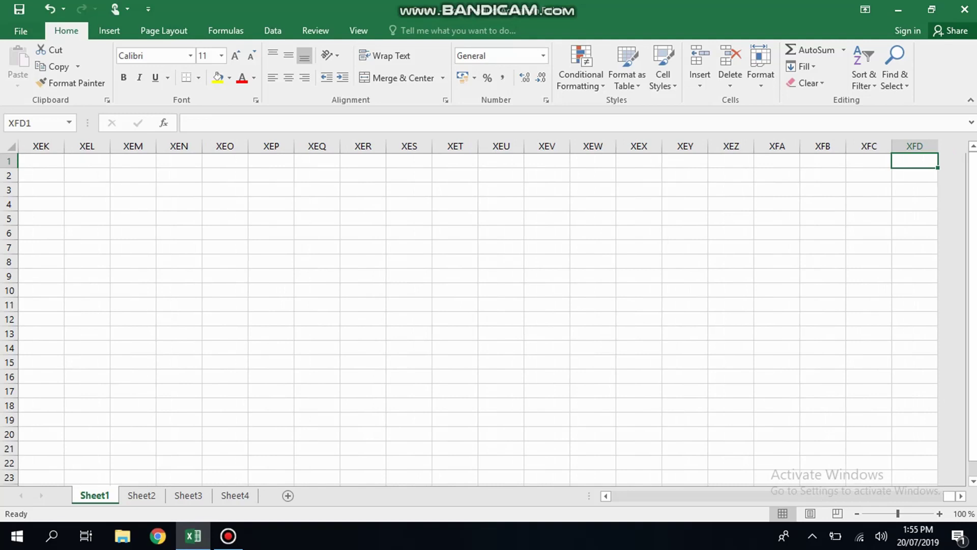
pyautogui.hotkey('ctrl', 'Left')
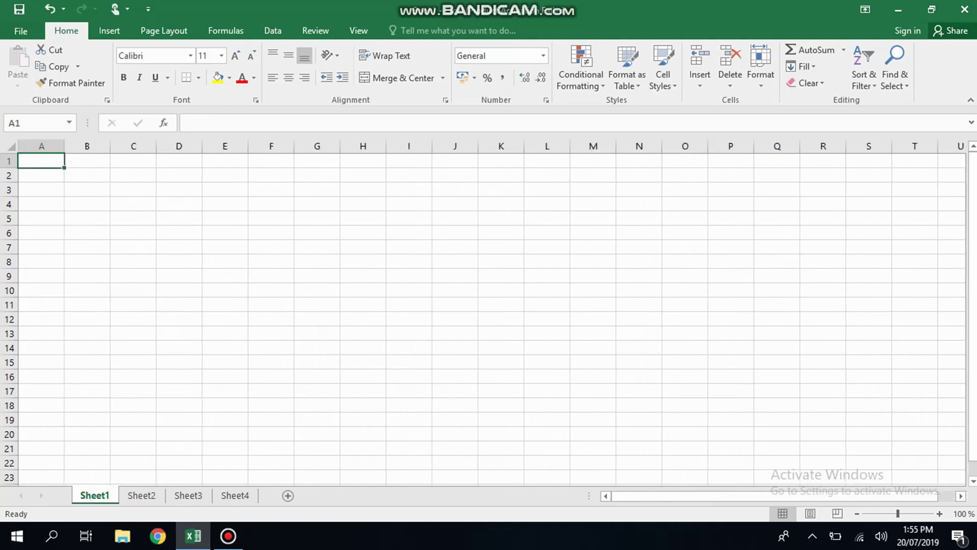
pyautogui.hotkey('shift', 'Right')
pyautogui.hotkey('shift', 'Right')
pyautogui.hotkey('shift', 'Right')
pyautogui.hotkey('shift', 'Right')
pyautogui.hotkey('shift', 'Right')
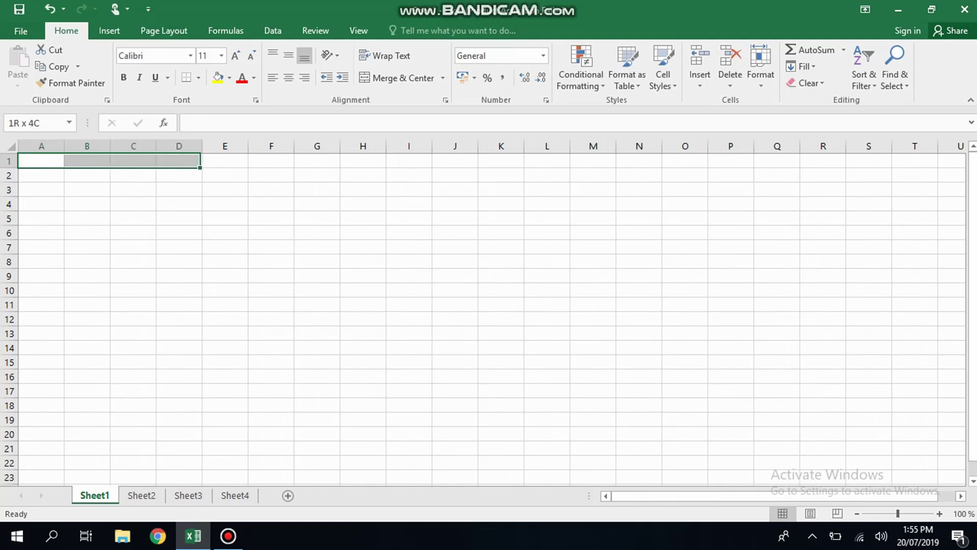
pyautogui.hotkey('shift', 'Down')
pyautogui.hotkey('shift', 'Down')
pyautogui.hotkey('shift', 'Down')
pyautogui.hotkey('shift', 'Down')
pyautogui.hotkey('shift', 'Down')
pyautogui.hotkey('shift', 'Down')
pyautogui.hotkey('shift', 'Up')
pyautogui.hotkey('shift', 'Right')
pyautogui.hotkey('shift', 'Right')
pyautogui.hotkey('shift', 'Right')
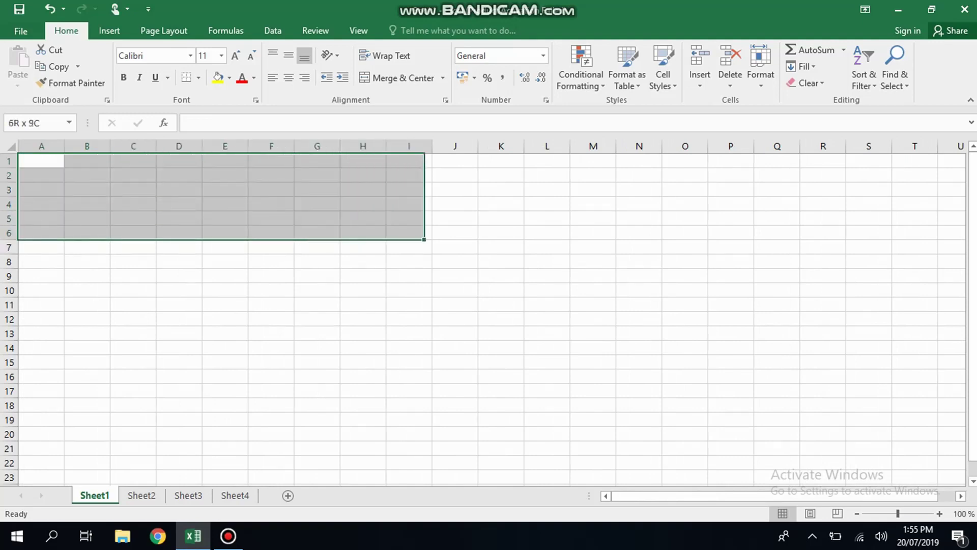
pyautogui.hotkey('shift', 'Right')
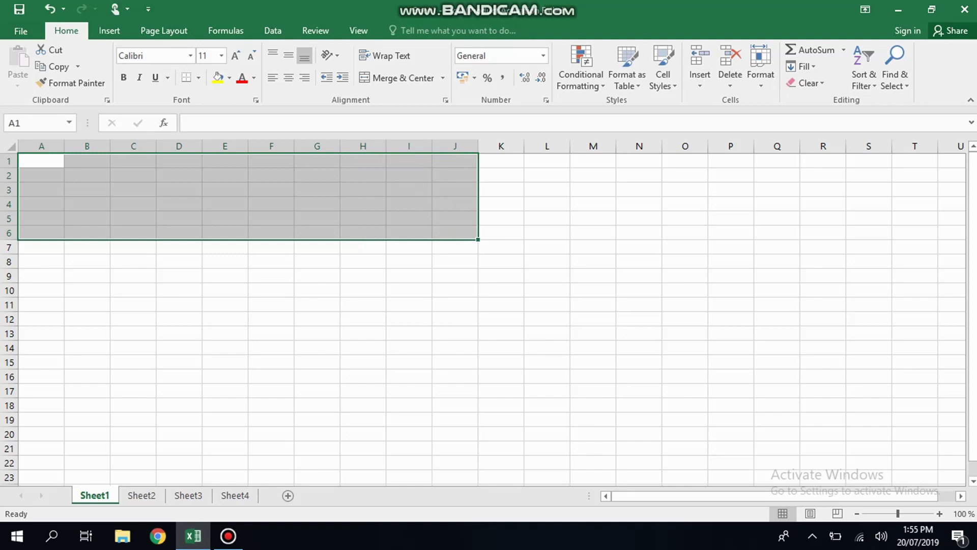
pyautogui.hotkey('shift', 'Up')
pyautogui.press('Up')
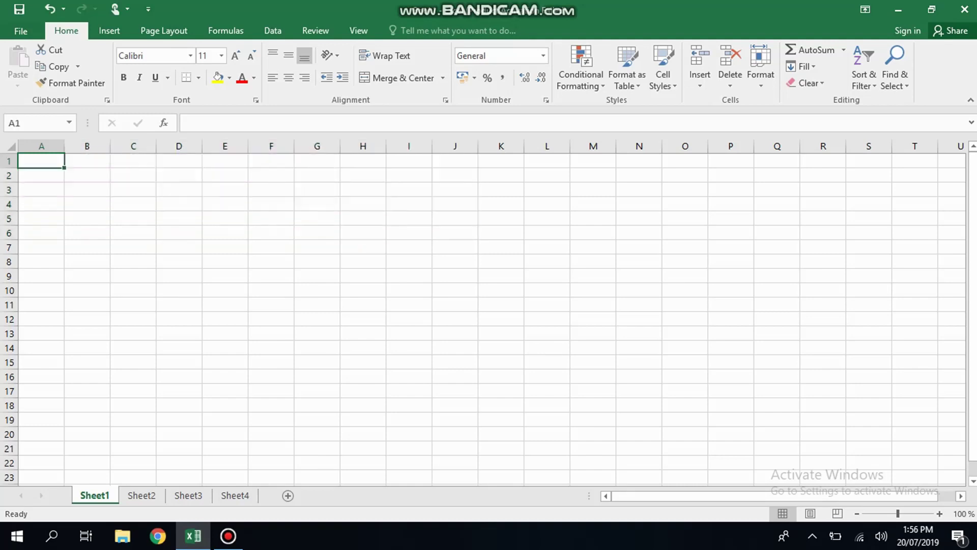
pyautogui.hotkey('shift', 'Right')
pyautogui.hotkey('shift', 'Right')
pyautogui.hotkey('shift', 'Right')
pyautogui.hotkey('shift', 'Right')
pyautogui.hotkey('shift', 'Right')
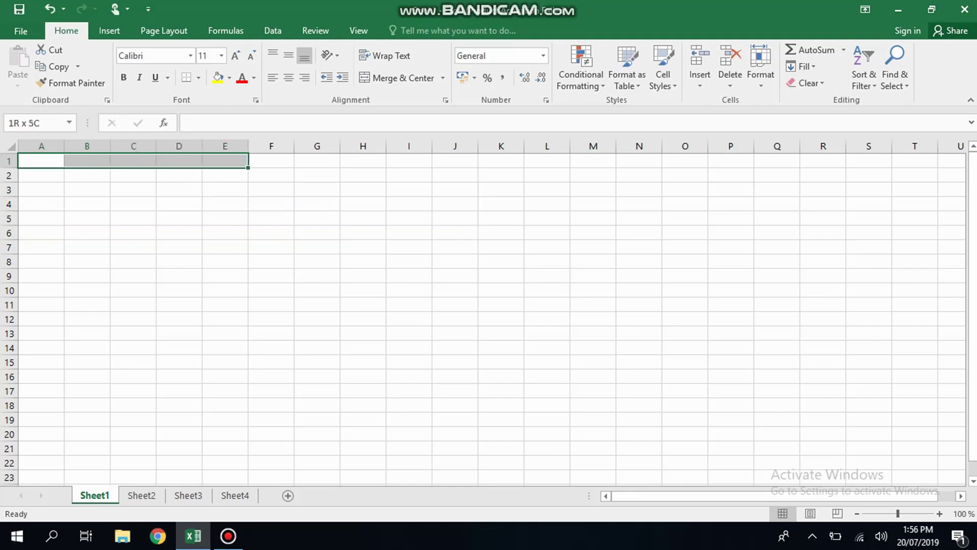
pyautogui.hotkey('shift', 'Down')
pyautogui.hotkey('shift', 'Down')
pyautogui.press('Down')
pyautogui.press('Down')
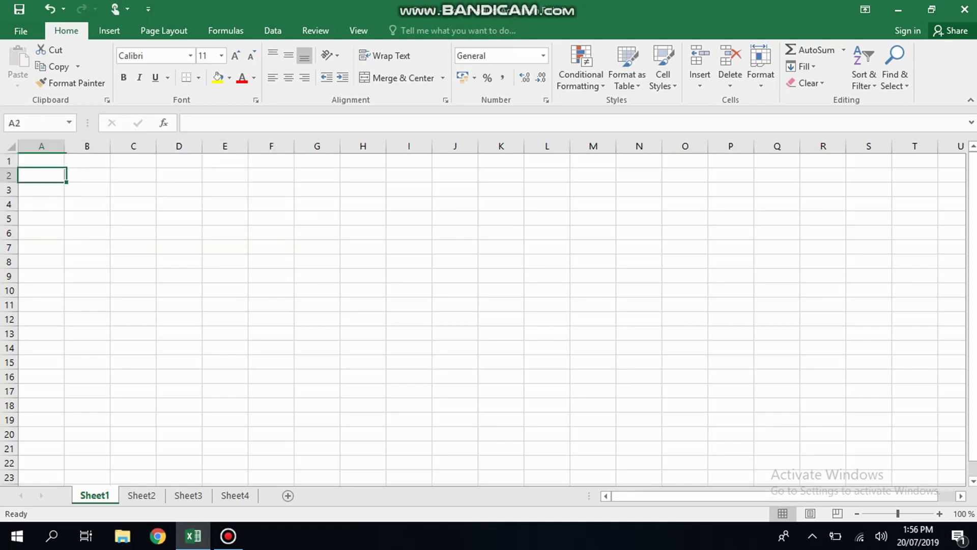
pyautogui.press('Right')
pyautogui.press('Left')
pyautogui.press('Up')
pyautogui.press('Up')
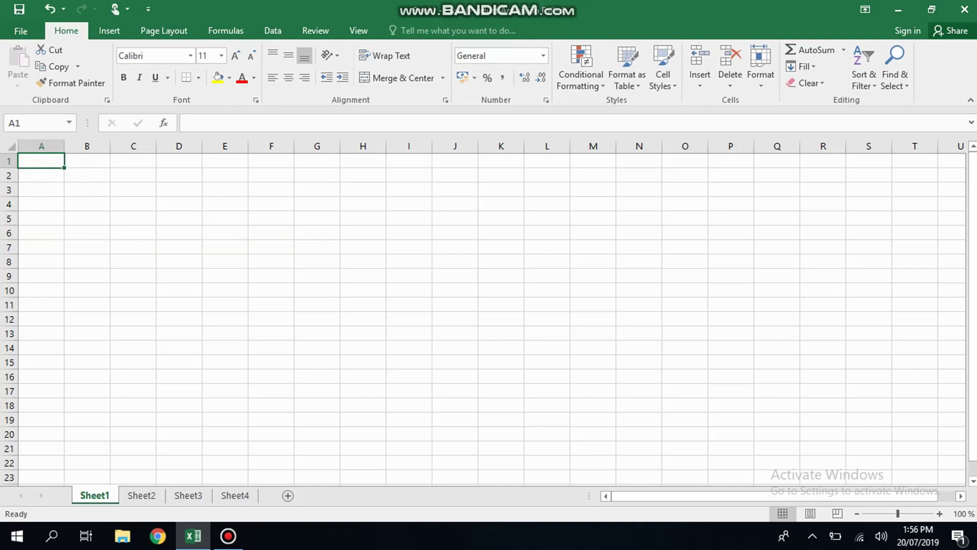
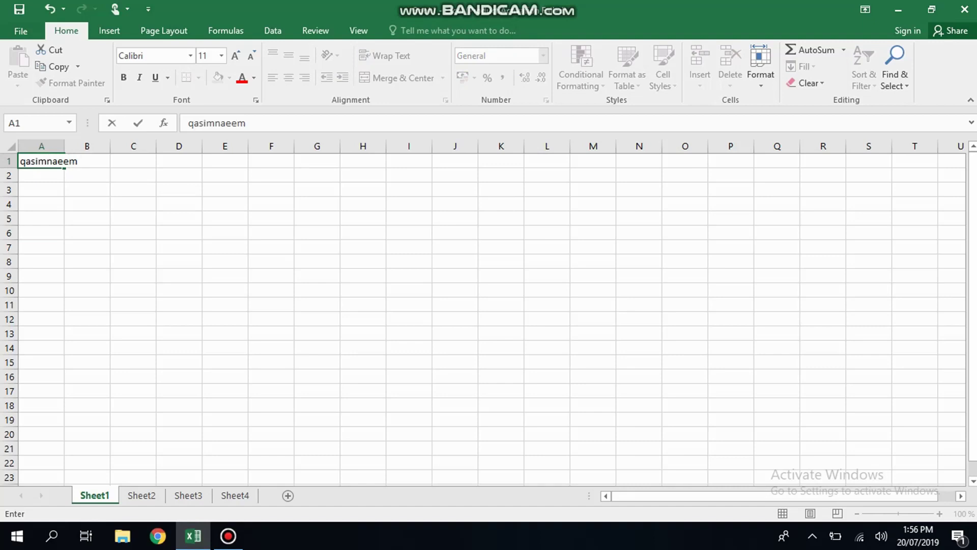
pyautogui.press('Return')
pyautogui.press('Up')
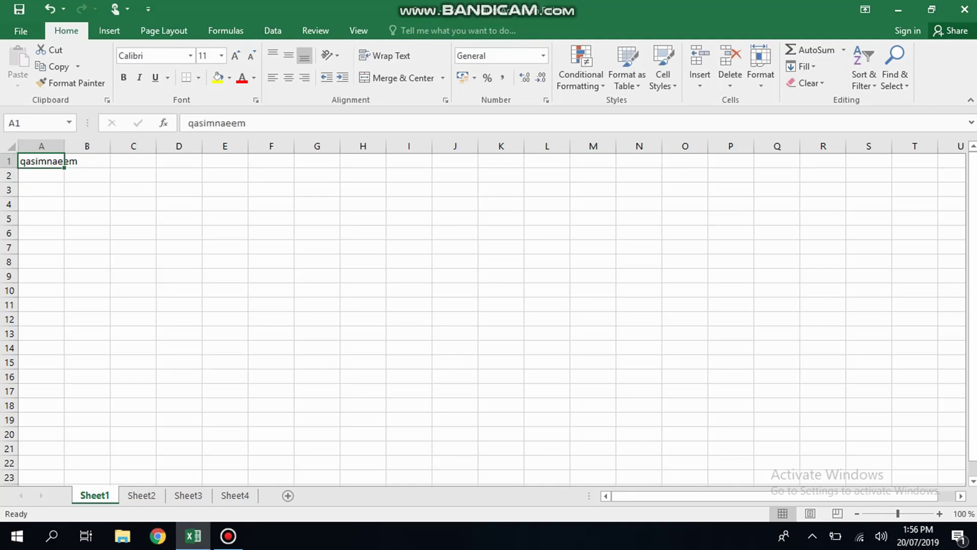
pyautogui.doubleClick(62, 160)
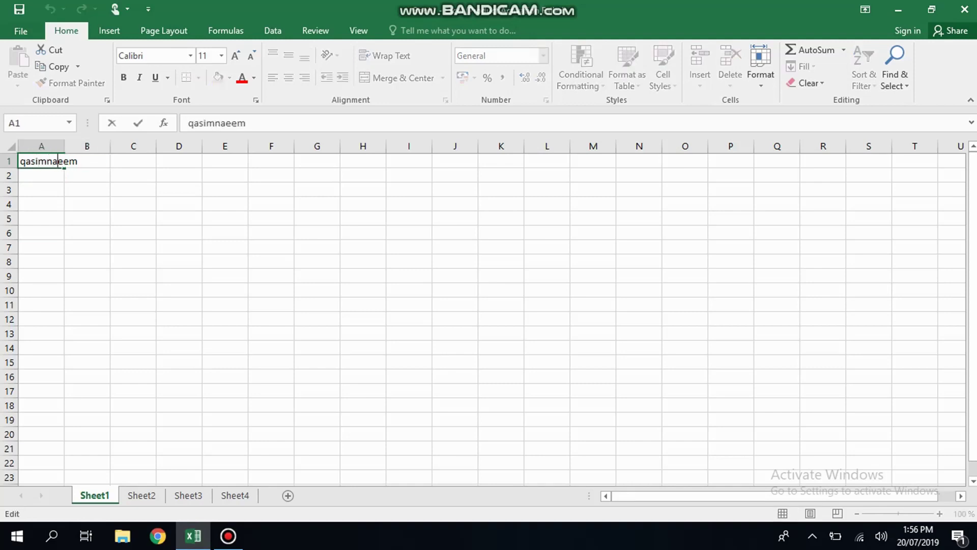
pyautogui.press('Left')
pyautogui.press('Left')
pyautogui.press('Left')
pyautogui.press('Left')
pyautogui.press('Left')
pyautogui.press('Left')
pyautogui.press('Left')
pyautogui.press('Left')
pyautogui.press('Left')
pyautogui.press('Right')
pyautogui.press('Right')
pyautogui.press('Right')
pyautogui.press('Right')
pyautogui.press('Right')
pyautogui.press('Right')
pyautogui.press('Right')
pyautogui.press('Right')
pyautogui.press('Right')
pyautogui.press('Left')
pyautogui.press('Left')
pyautogui.press('Left')
pyautogui.press('Left')
pyautogui.press('Left')
pyautogui.press('Left')
pyautogui.press('Left')
pyautogui.press('Return')
pyautogui.press('Up')
pyautogui.press('Right')
pyautogui.press('Left')
pyautogui.press('Right')
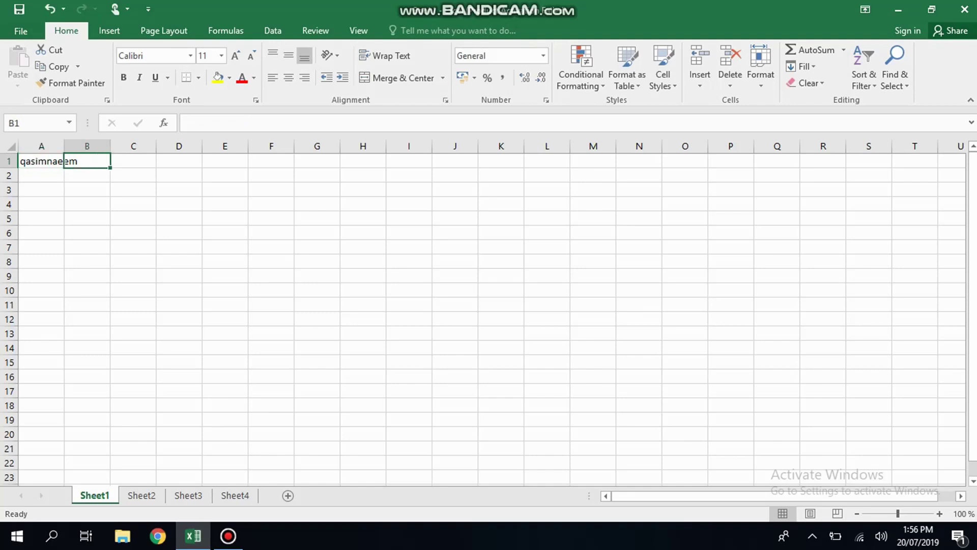
# - Enter 'qaseim ufuu fi' in B1, then move back and forth along row 1
pyautogui.write('qase')
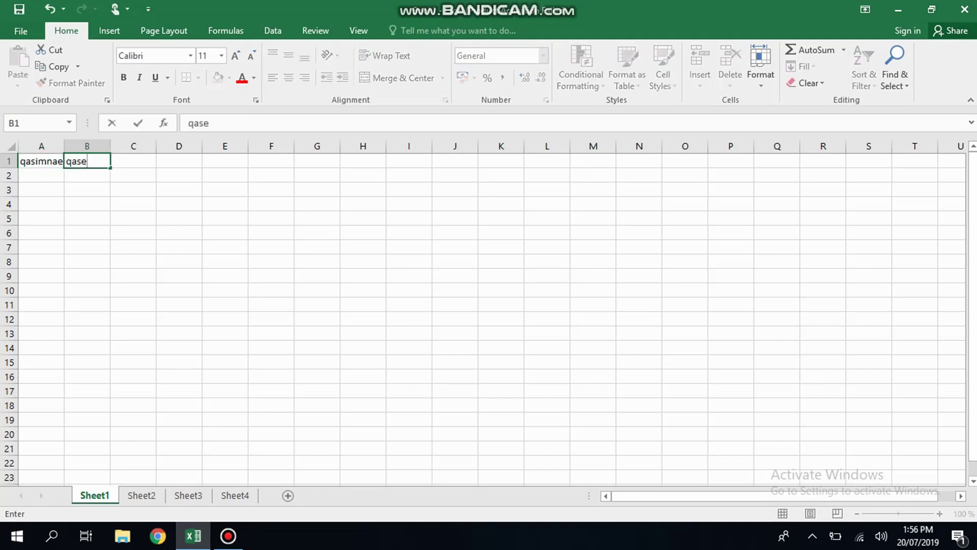
pyautogui.write('im ufuu fi')
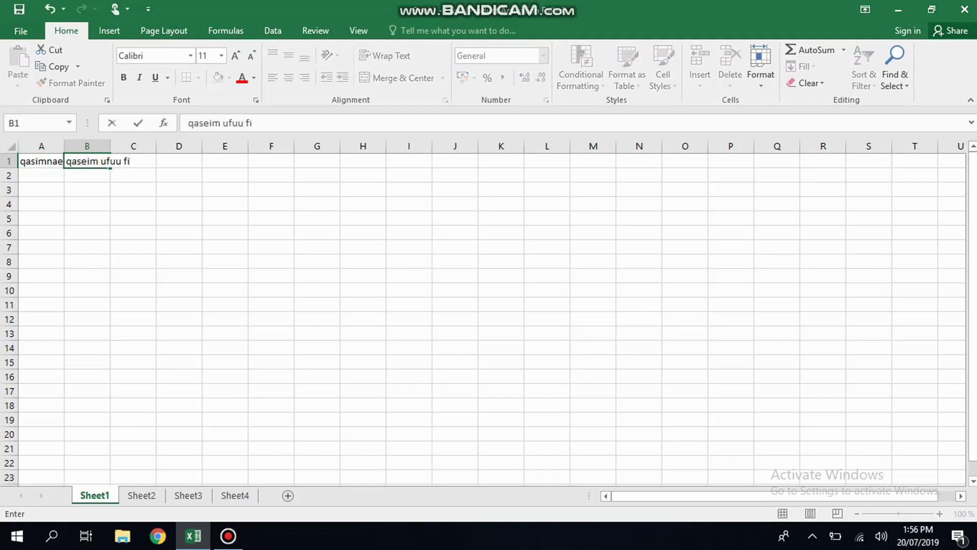
pyautogui.press('Return')
pyautogui.press('Up')
pyautogui.press('Left')
pyautogui.press('Right')
pyautogui.press('Right')
pyautogui.press('Left')
pyautogui.press('Left')
pyautogui.press('Right')
pyautogui.press('Right')
pyautogui.press('Left')
pyautogui.press('Left')
pyautogui.press('Right')
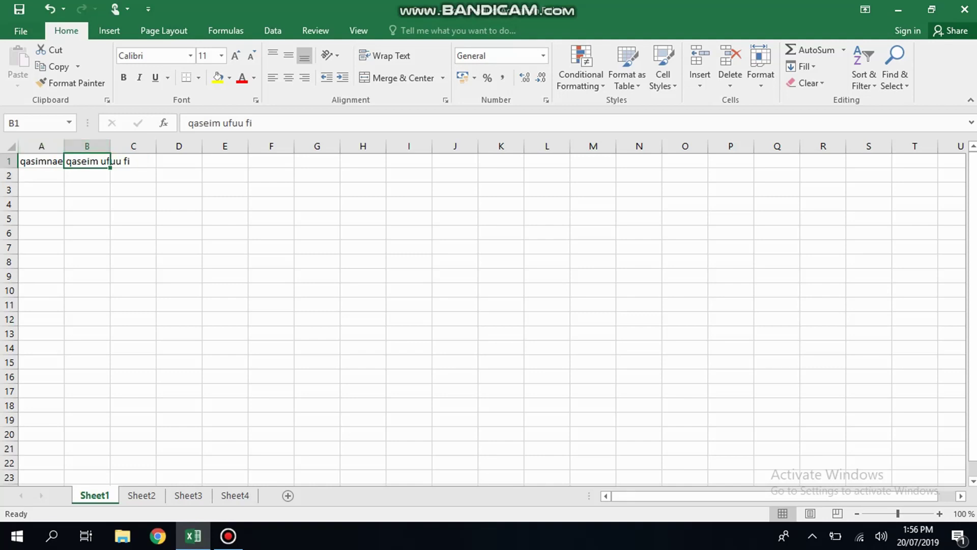
# - AutoFit columns A and B, then enter 'hvhhkvjhvj' in C1 and 'jgj' in C2
pyautogui.doubleClick(64, 147)
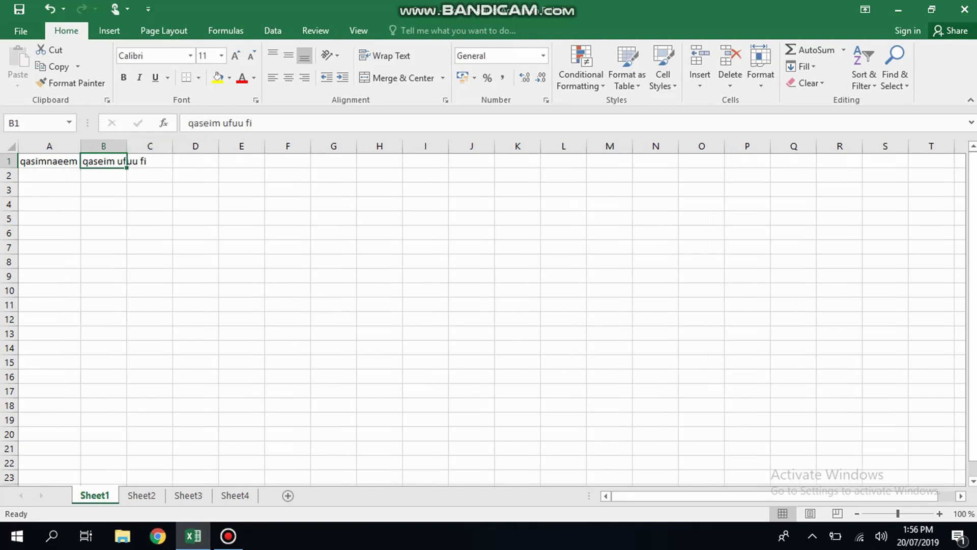
pyautogui.doubleClick(127, 146)
pyautogui.click(173, 161)
pyautogui.write('hvhhkvjhvj')
pyautogui.press('Return')
pyautogui.write('jgj')
pyautogui.press('Up')
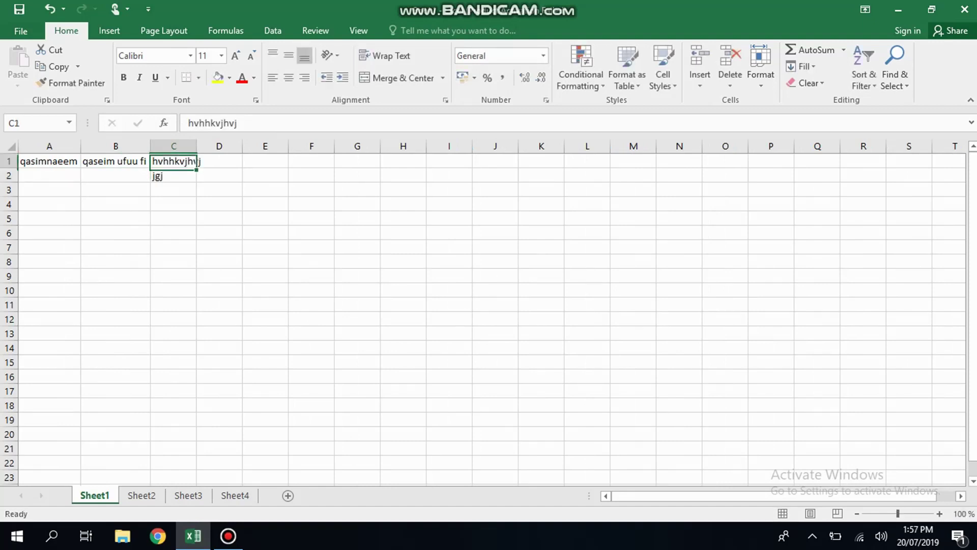
# - Enter 'bbkhvhvjhhvjvj' in D1 and 'gchg' in E1, then select cell E10
pyautogui.press('Right')
pyautogui.write('bbkhvhvjhhvjvj')
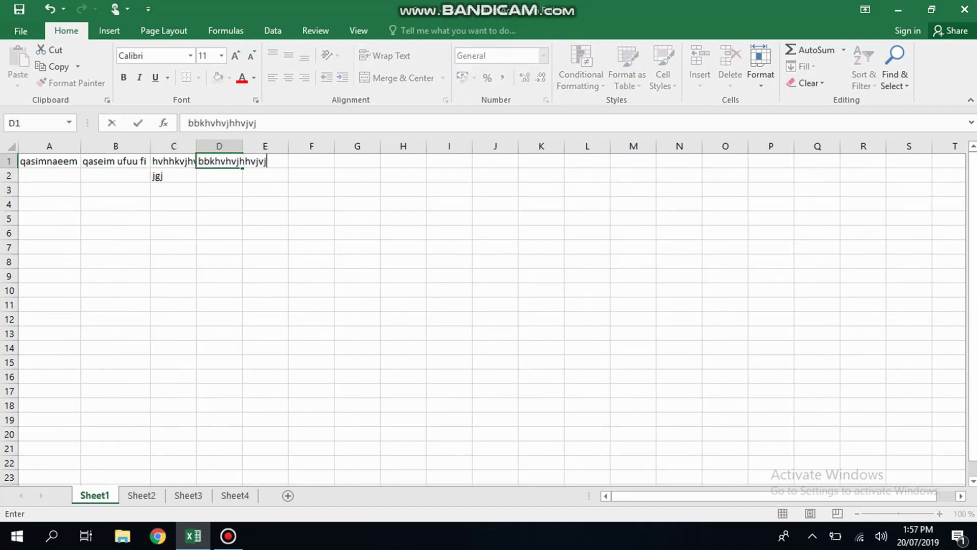
pyautogui.press('Right')
pyautogui.press('Right')
pyautogui.press('Left')
pyautogui.press('Left')
pyautogui.press('Right')
pyautogui.write('gchg')
pyautogui.press('Return')
pyautogui.press('Left')
pyautogui.press('Left')
pyautogui.press('Up')
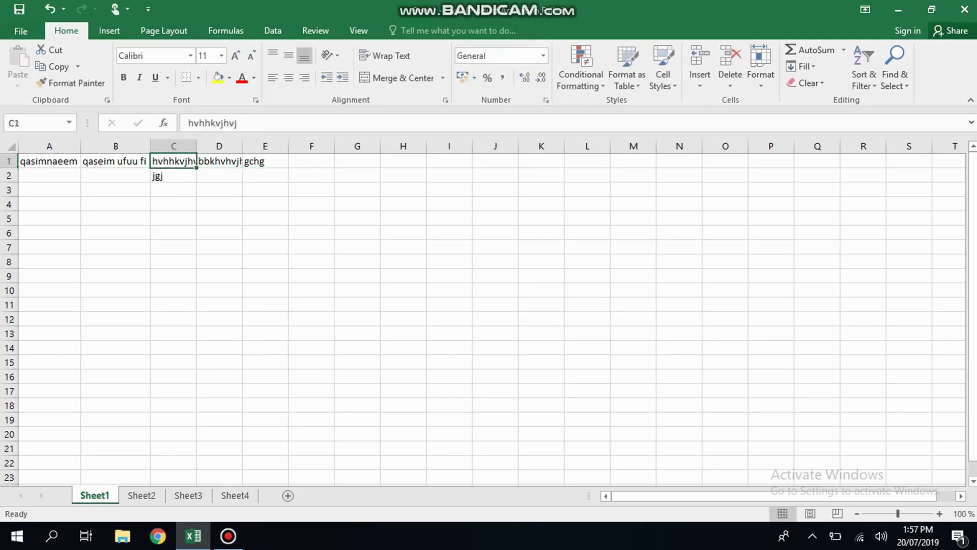
pyautogui.press('Left')
pyautogui.press('Left')
pyautogui.click(266, 290)
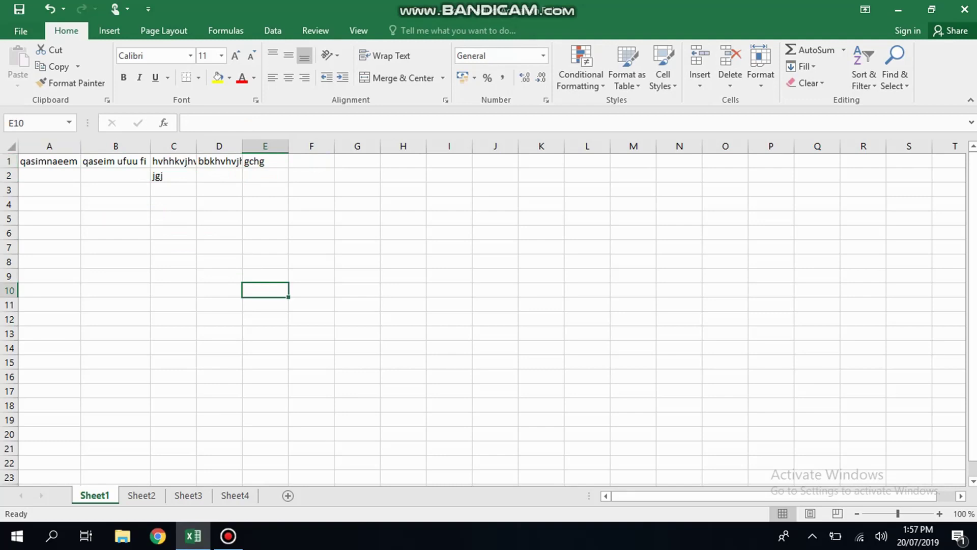
# - Select the whole worksheet and AutoFit all columns to their contents
pyautogui.click(50, 161)
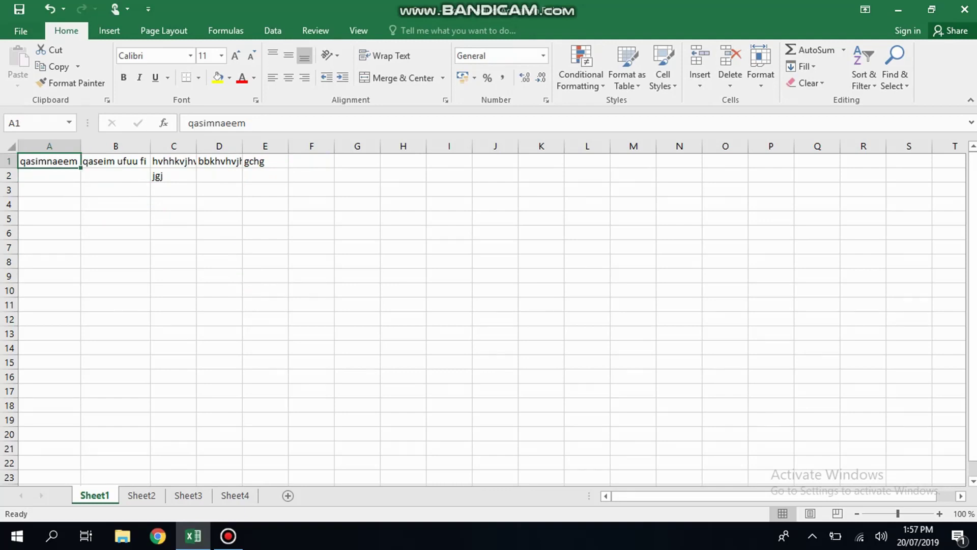
pyautogui.hotkey('ctrl', 'a')
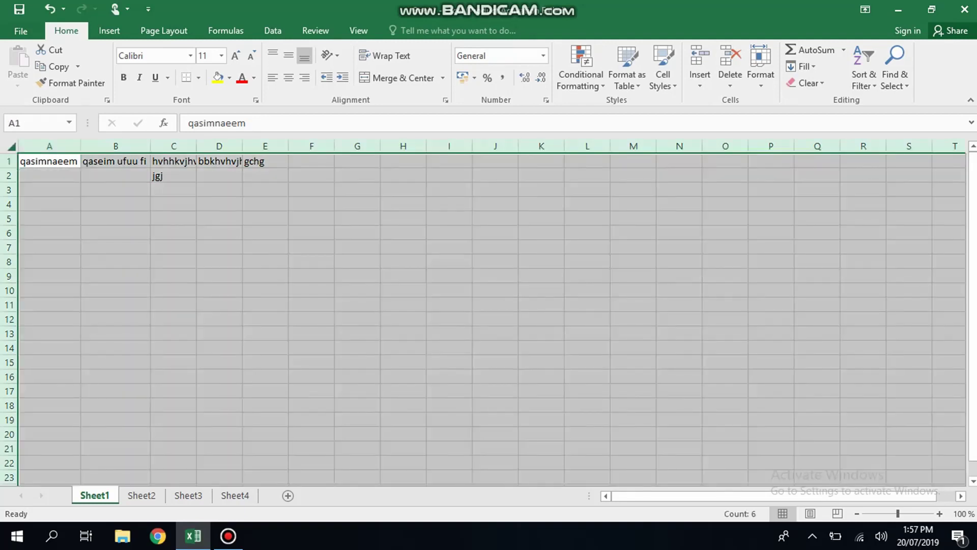
pyautogui.doubleClick(81, 146)
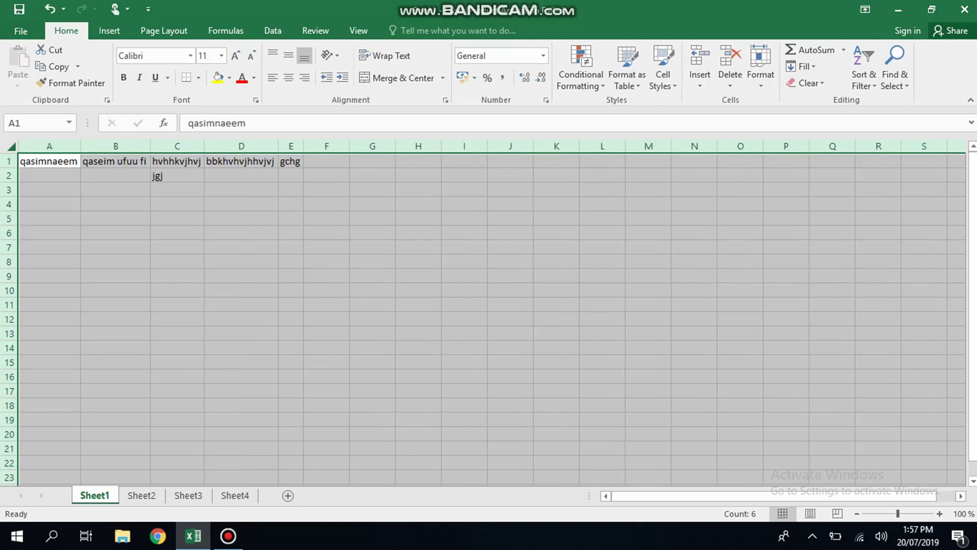
# - Select A1:E2 with Shift+arrows, delete its contents, and return to cell A1
pyautogui.press('Right')
pyautogui.press('Right')
pyautogui.press('Left')
pyautogui.press('Left')
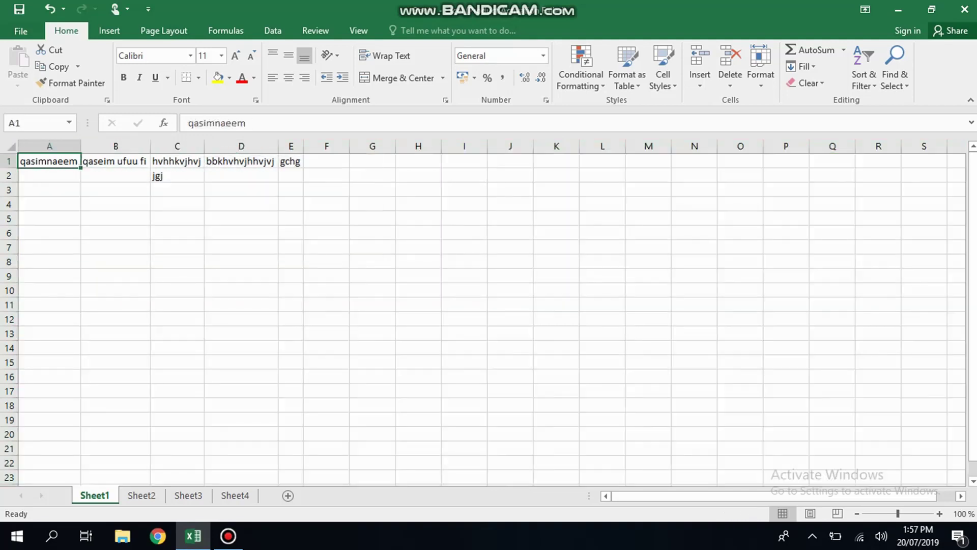
pyautogui.hotkey('shift', 'Right')
pyautogui.hotkey('shift', 'Right')
pyautogui.hotkey('shift', 'Right')
pyautogui.hotkey('shift', 'Right')
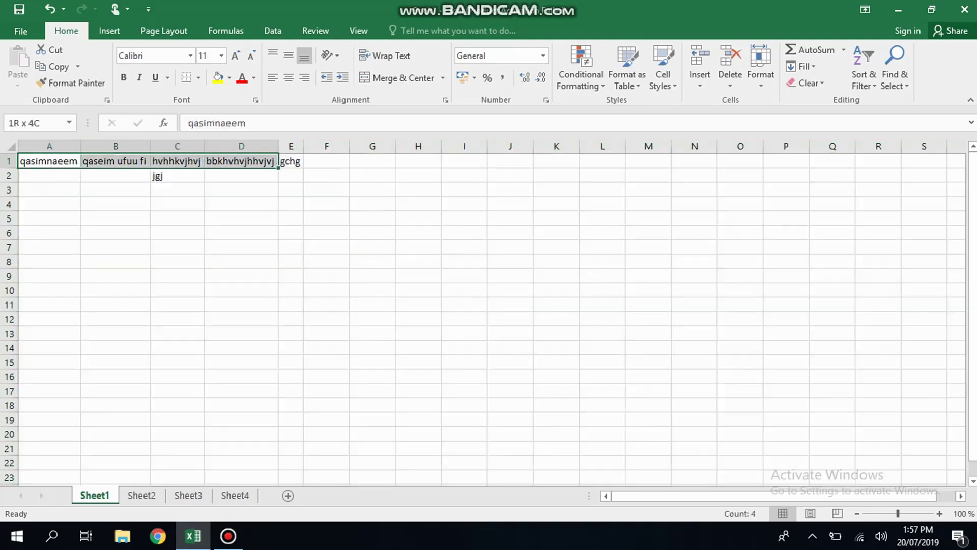
pyautogui.hotkey('shift', 'Down')
pyautogui.hotkey('shift', 'Down')
pyautogui.hotkey('shift', 'Up')
pyautogui.hotkey('shift', 'Down')
pyautogui.hotkey('shift', 'Up')
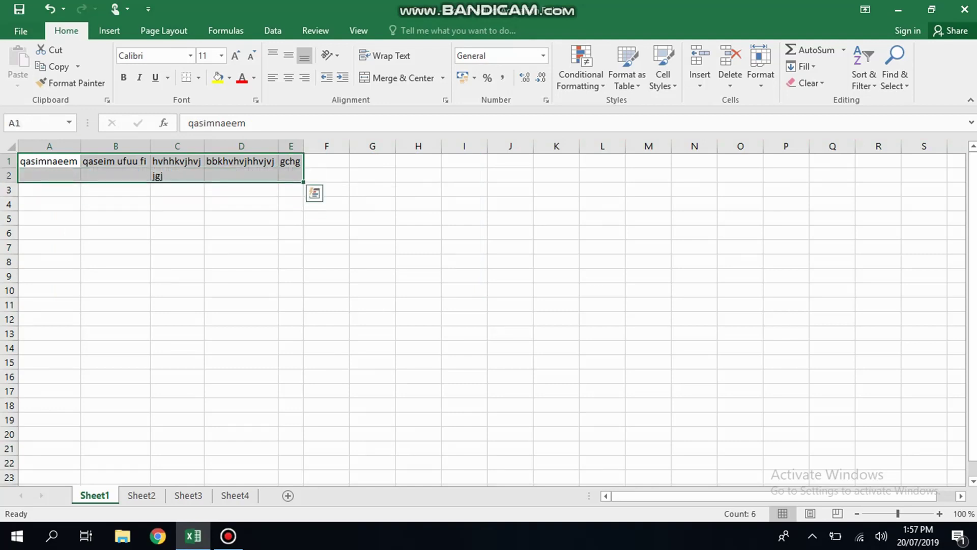
pyautogui.press('Delete')
pyautogui.press('Return')
pyautogui.press('Up')
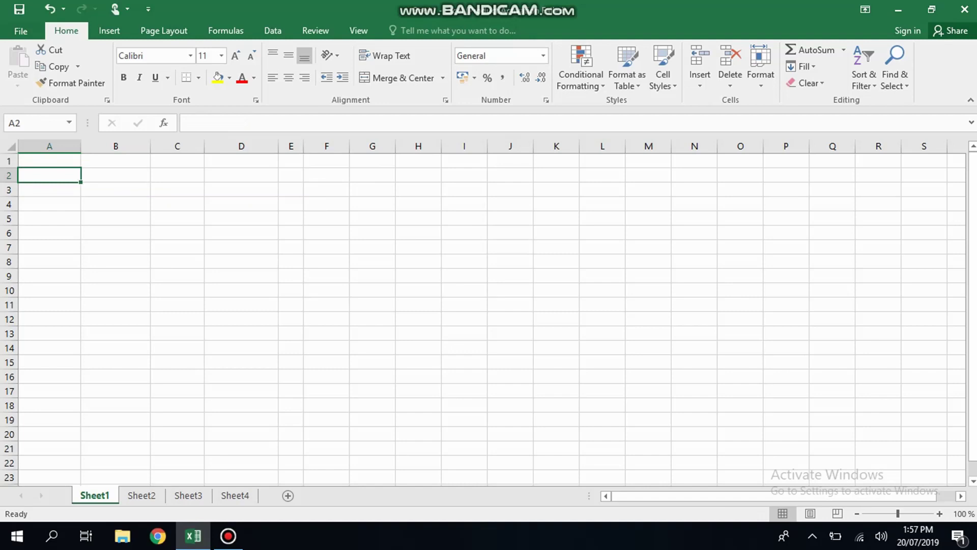
pyautogui.press('Right')
pyautogui.press('Left')
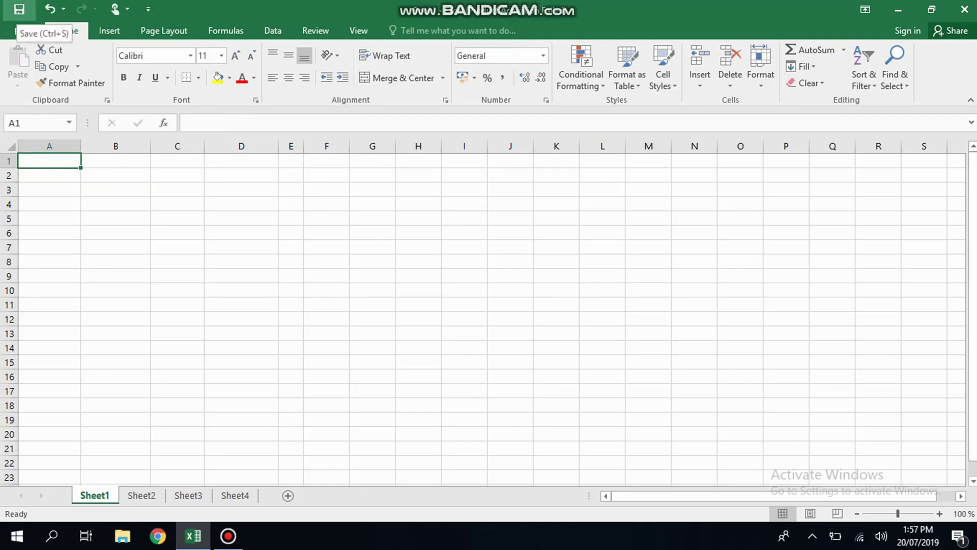
# - Save the workbook to the Desktop as 'working' using Save As, then return to A1
pyautogui.click(17, 31)
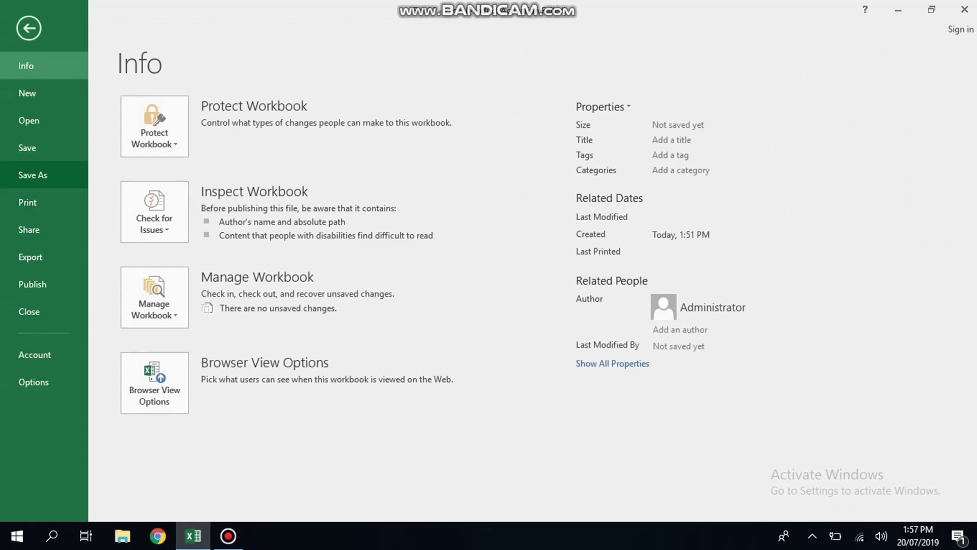
pyautogui.click(32, 175)
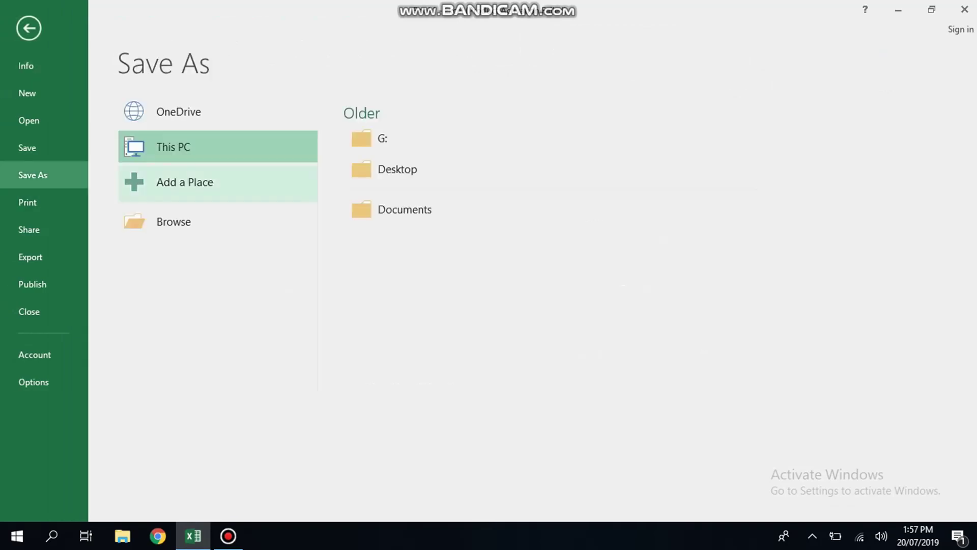
pyautogui.click(397, 169)
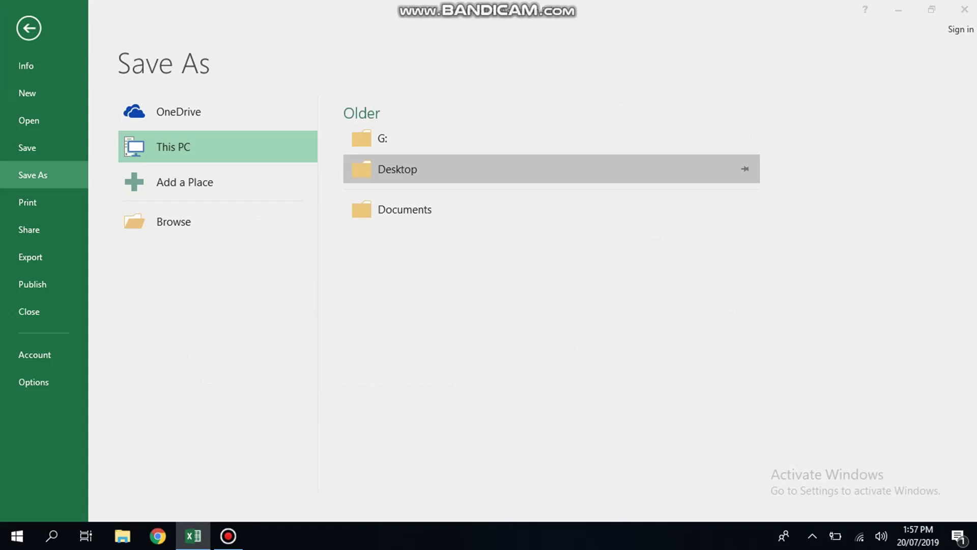
pyautogui.write('wo')
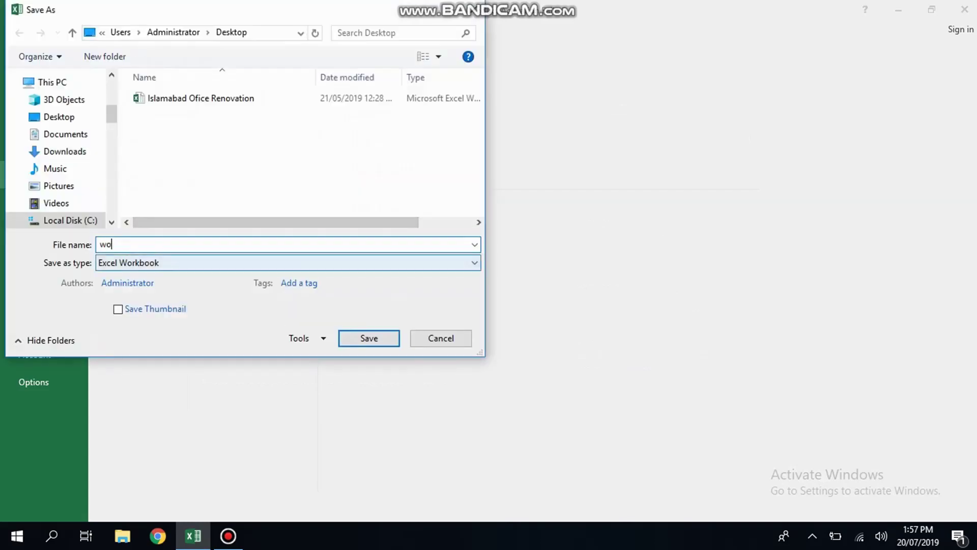
pyautogui.write('rking')
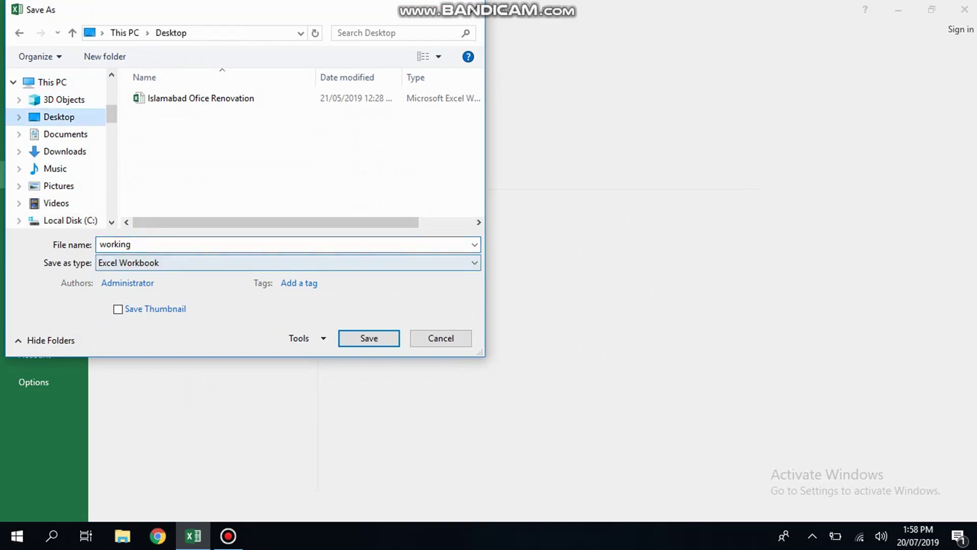
pyautogui.press('Return')
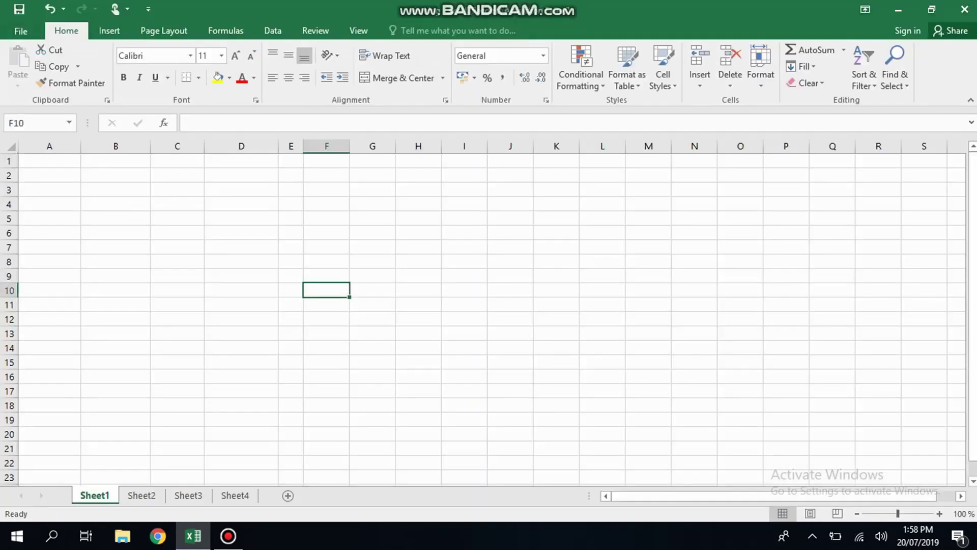
pyautogui.press('Up')
pyautogui.press('Up')
pyautogui.press('Up')
pyautogui.press('Up')
pyautogui.press('Up')
pyautogui.press('Up')
pyautogui.press('Up')
pyautogui.press('Up')
pyautogui.press('Up')
pyautogui.press('Home')
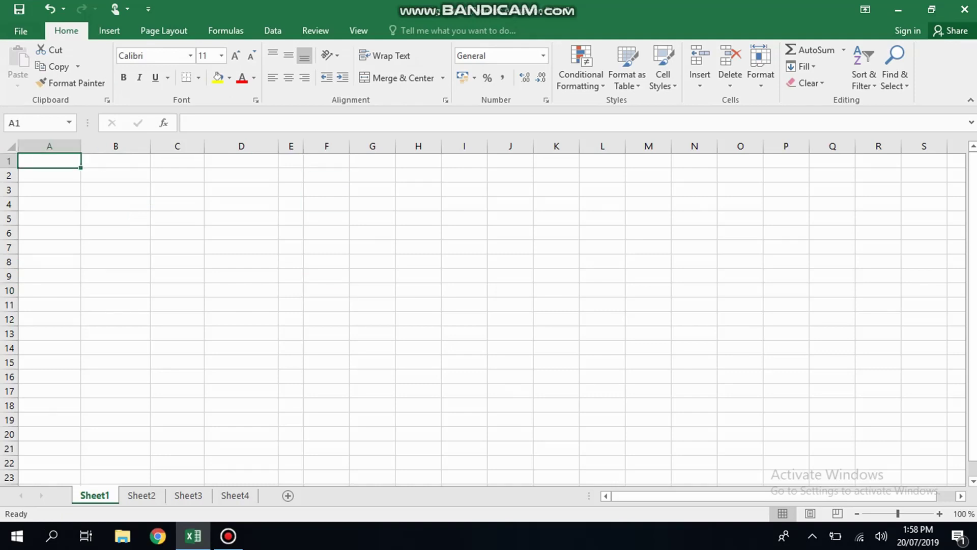